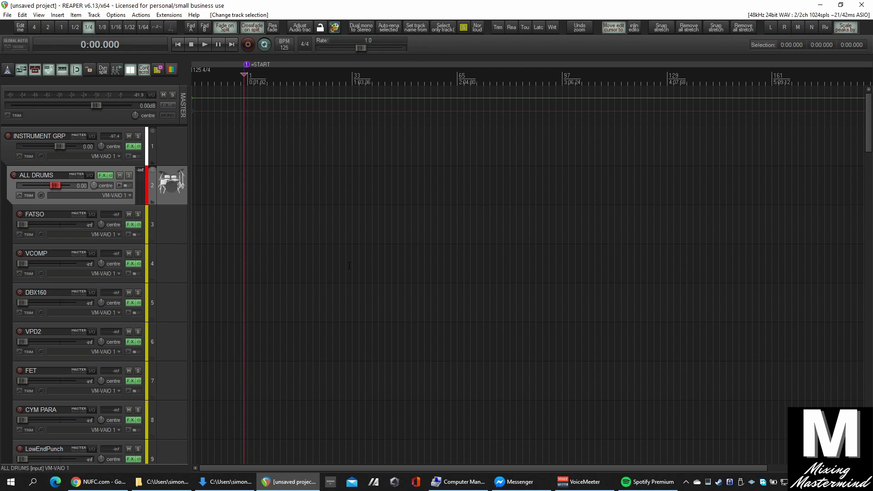
Examine the INSTRUMENT GRP folder and its nested ALL DRUMS group in the track list and in the mixer
left_click(175, 148)
left_click(172, 176)
left_click(173, 148)
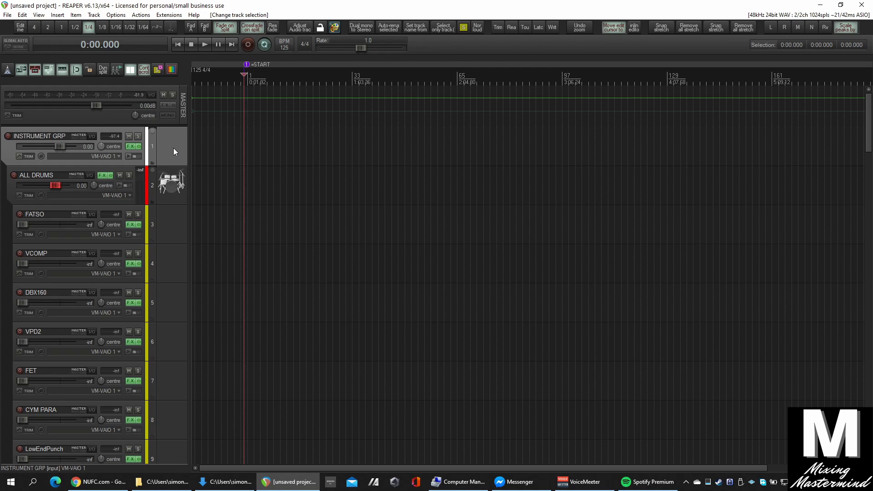
left_click(165, 198)
left_click(165, 148)
key("Page_Down")
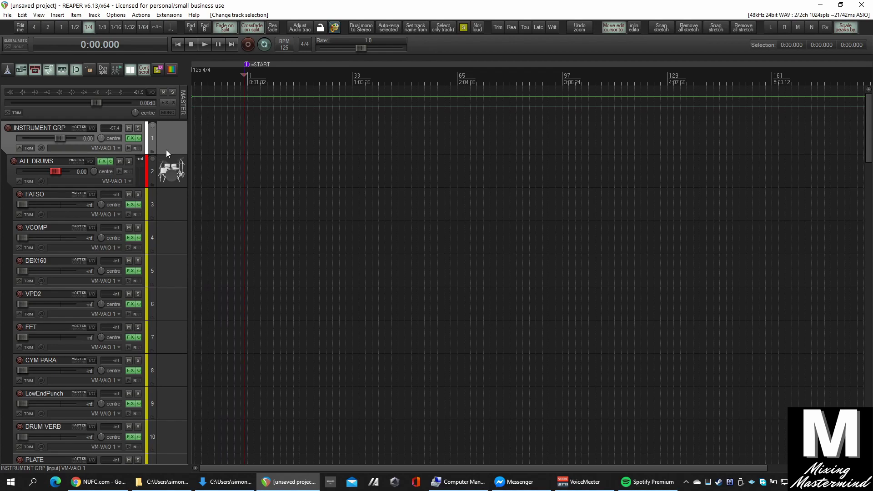
left_click(168, 181)
left_click(170, 199)
left_click(173, 176)
left_click(173, 139)
key("ctrl+m")
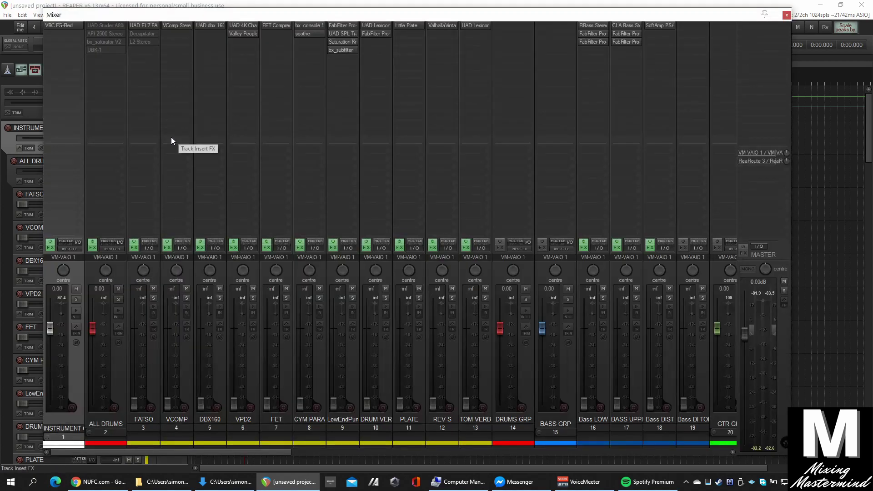
key("ctrl+m")
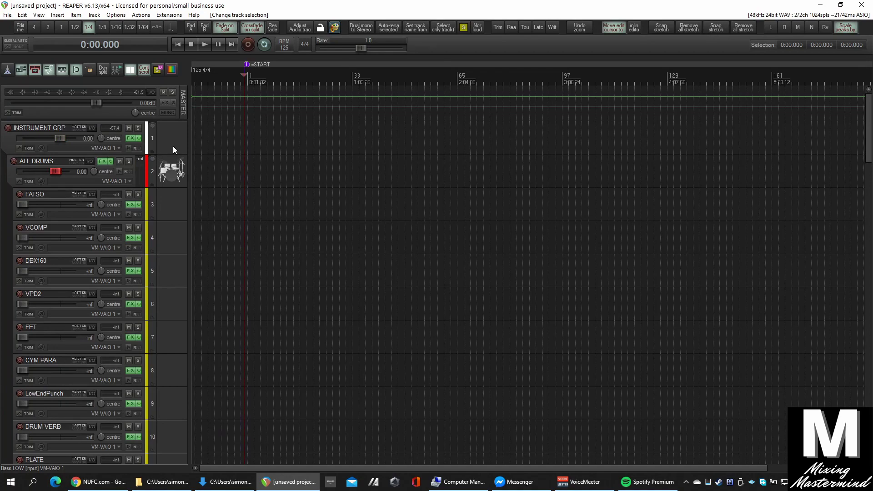
Select the drum effect tracks from FATSO to TOM VERB and review them along with DRUMS GRP
left_click(176, 209)
scroll(177, 256, "down", 6)
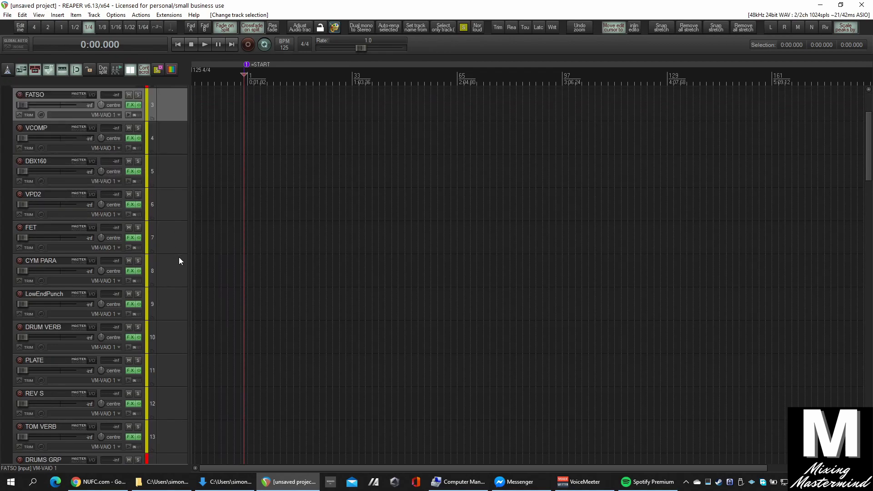
left_click(179, 337, "shift")
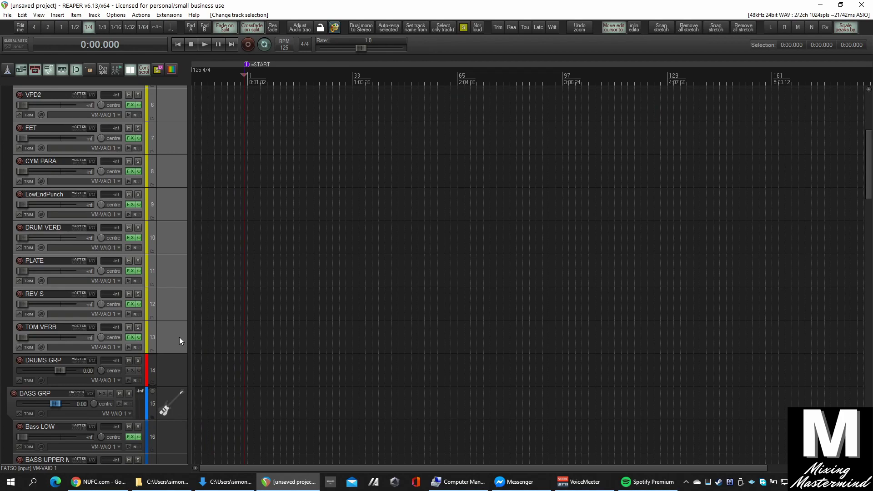
scroll(179, 336, "down", 3)
left_click(176, 307)
scroll(176, 307, "up", 5)
scroll(176, 307, "down", 6)
Review the instrument subgroups one by one, from DRUMS GRP, BASS GRP and GTR GRP through KEYS GRP, PRODUCTION and STRINGS GRP
left_click(171, 244)
left_click(168, 275)
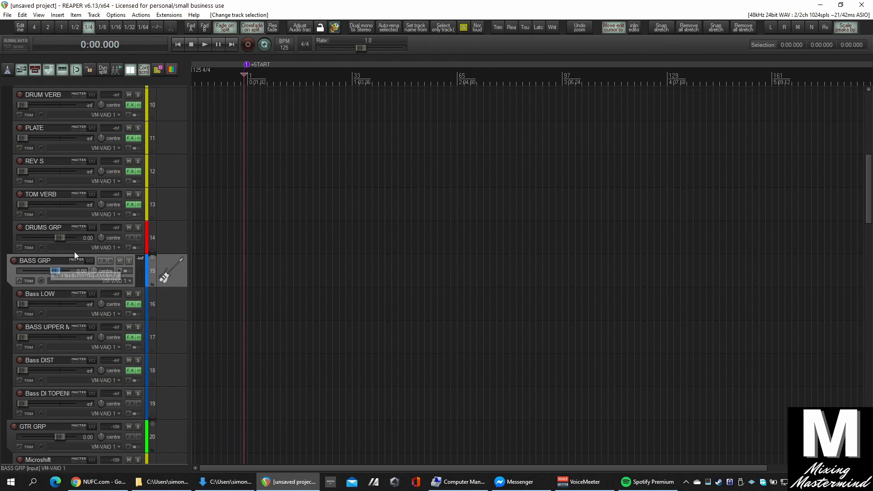
left_click(53, 228)
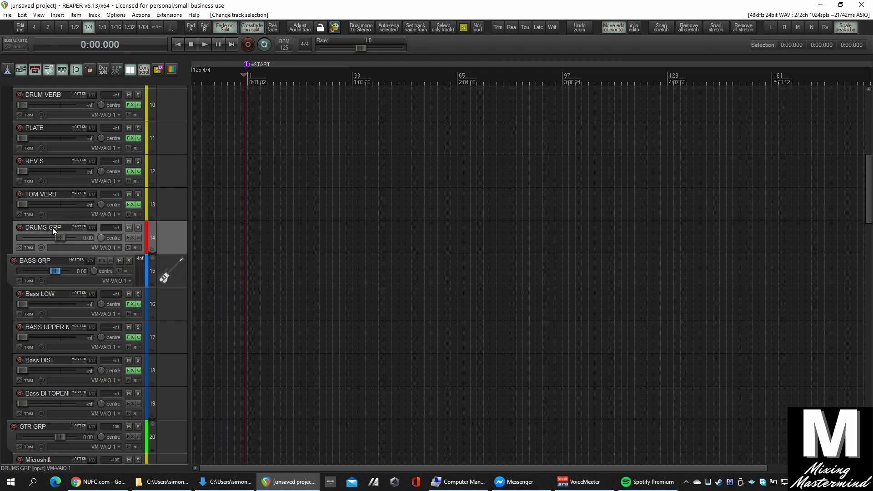
left_click(43, 261)
scroll(177, 318, "down", 4)
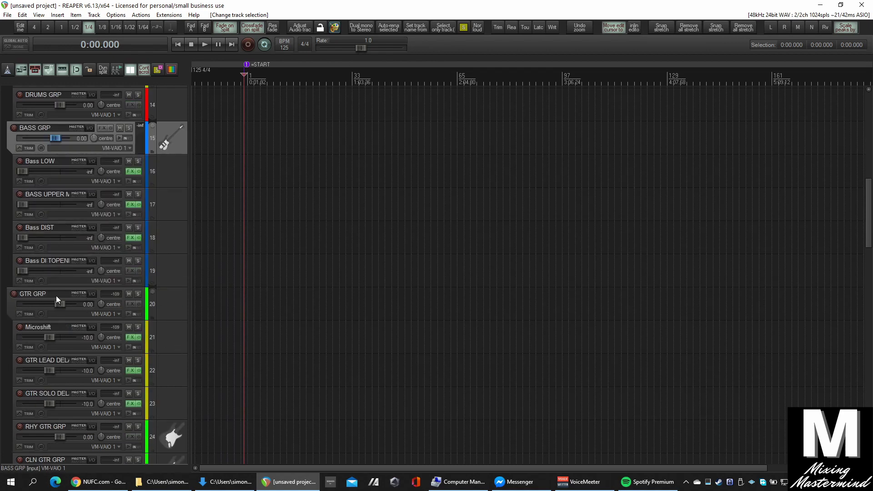
left_click(37, 294)
scroll(173, 315, "down", 8)
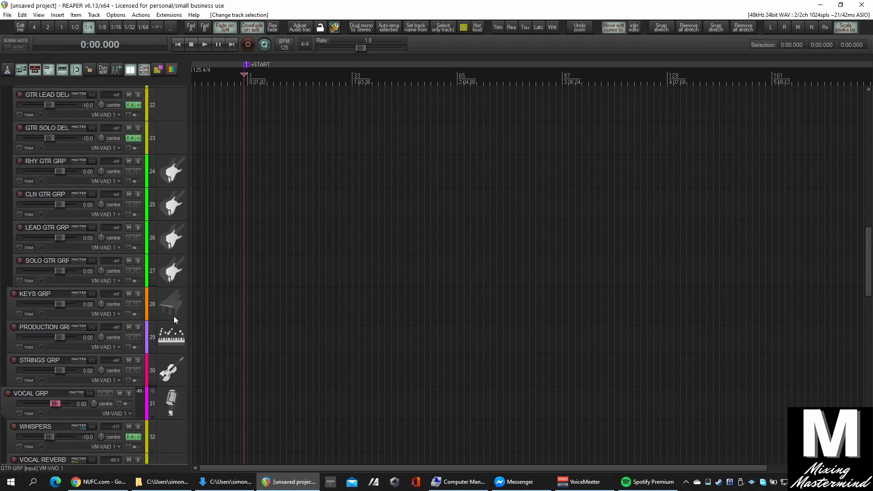
left_click(175, 306)
left_click(176, 339)
left_click(176, 364)
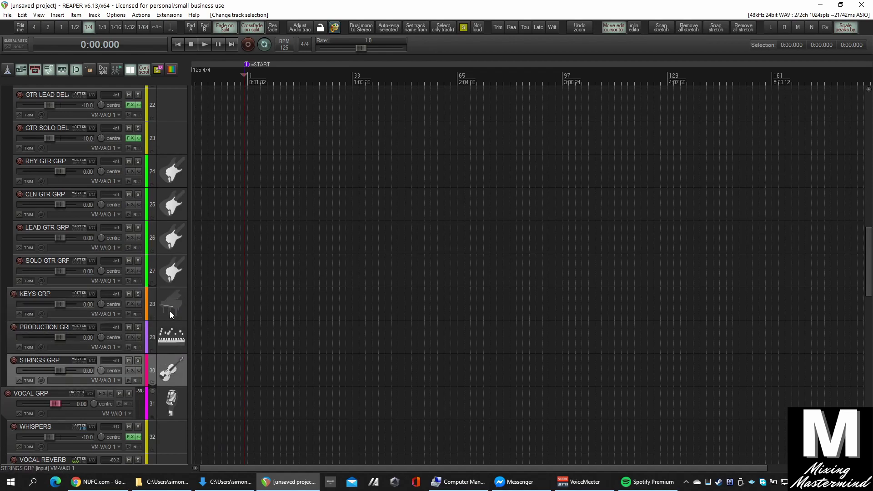
Collapse the INSTRUMENT GRP folder so its child tracks are fully compacted
scroll(173, 310, "up", 20)
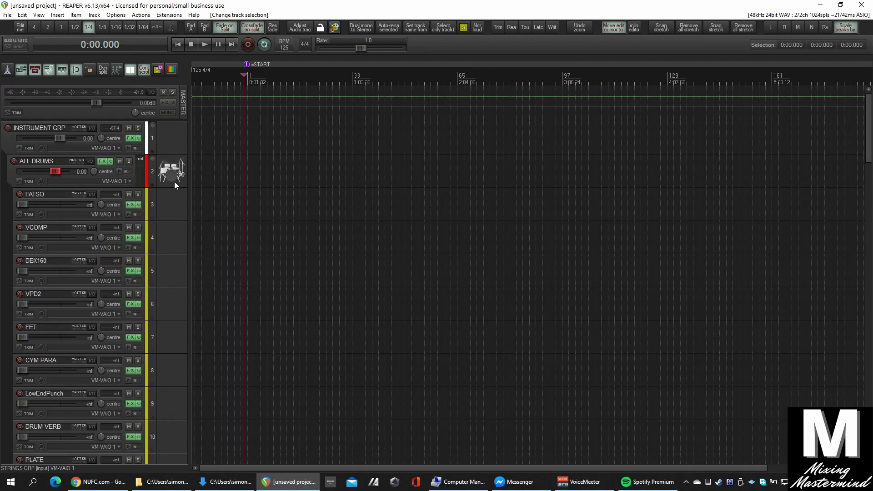
left_click(171, 138)
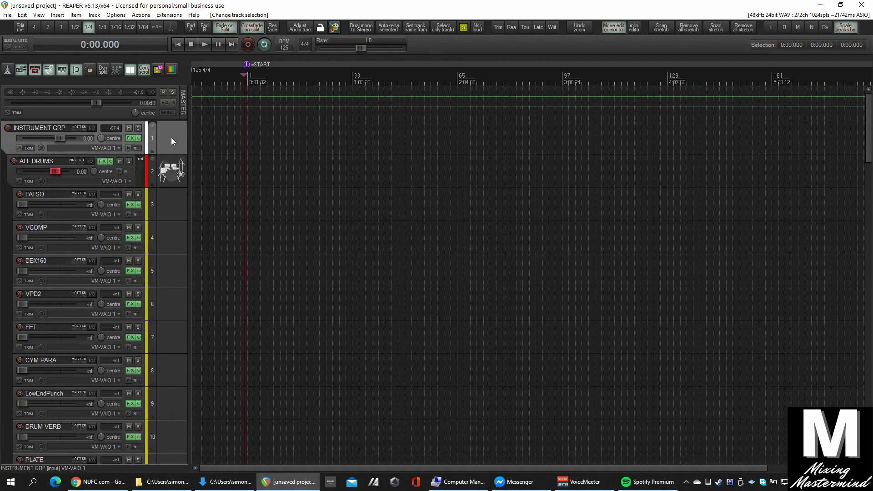
left_click(152, 126)
left_click(152, 126)
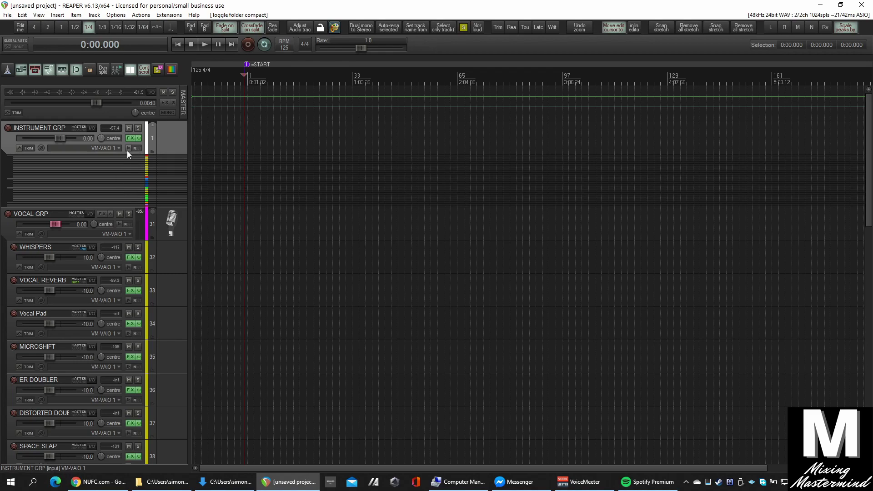
Review VOCAL GRP and select its effect tracks from WHISPERS to DELAY THROW
left_click(172, 226)
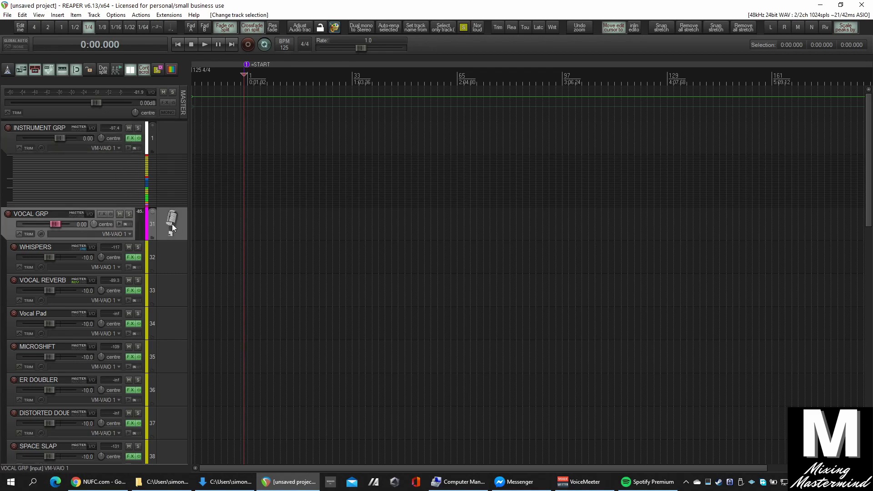
left_click(168, 258)
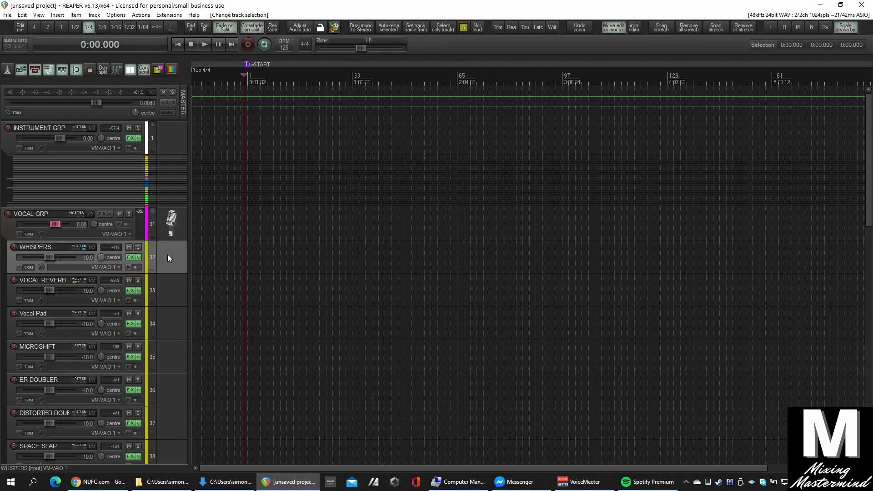
scroll(168, 254, "down", 5)
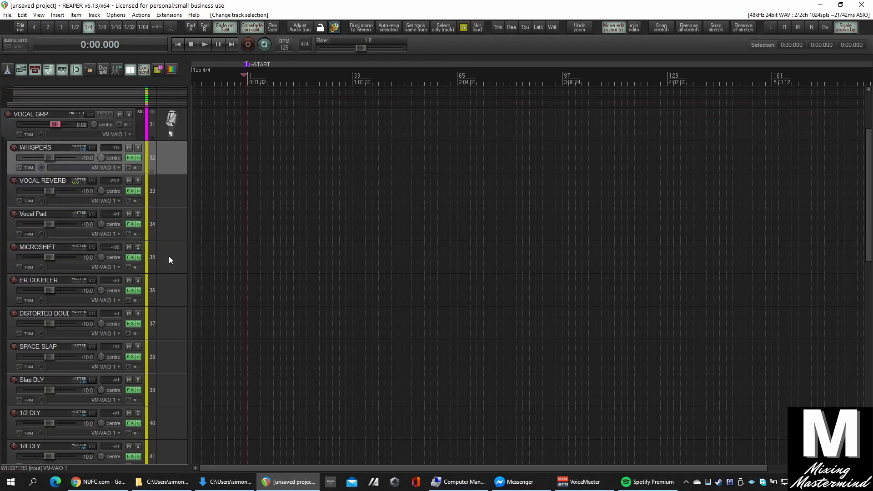
scroll(169, 256, "down", 1)
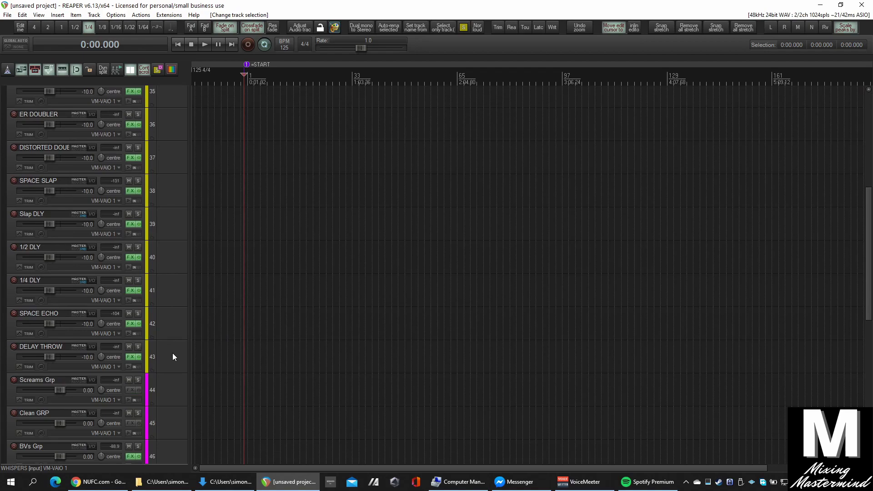
left_click(173, 353, "shift")
scroll(175, 327, "up", 7)
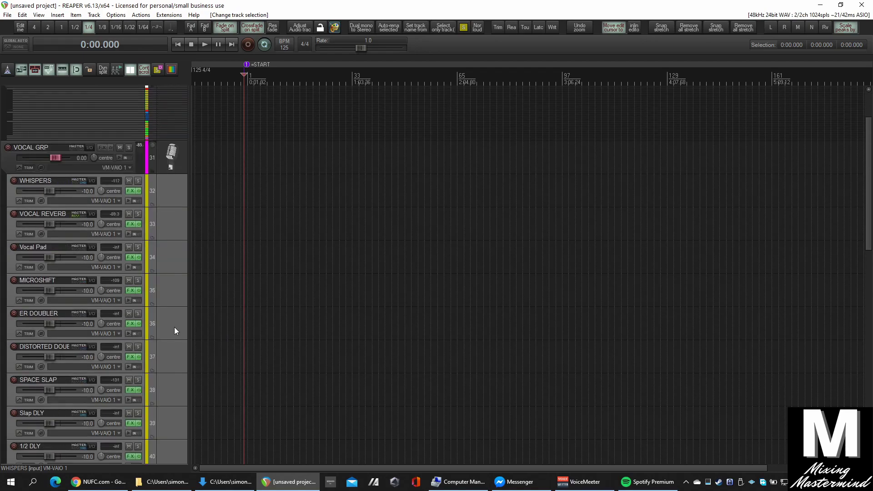
scroll(172, 236, "down", 6)
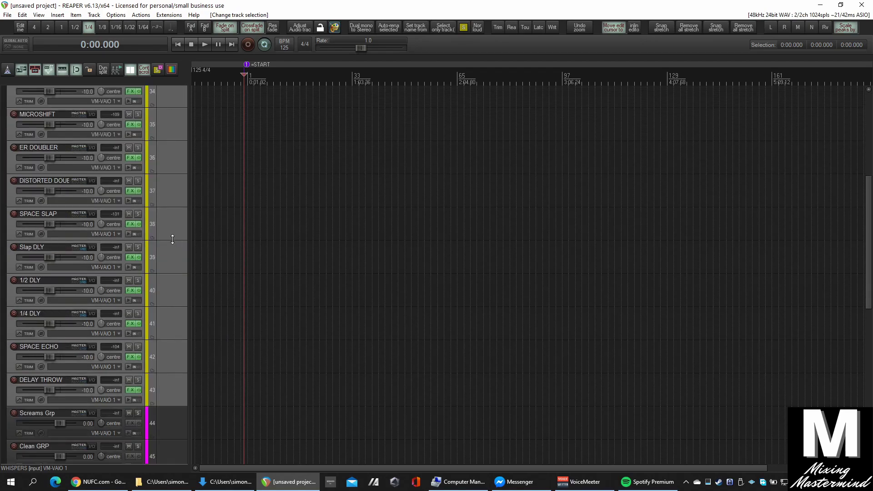
Review the vocal subgroups Screams Grp, Clean GRP and BVs Grp, individually and selected together
scroll(172, 239, "down", 5)
left_click(177, 259)
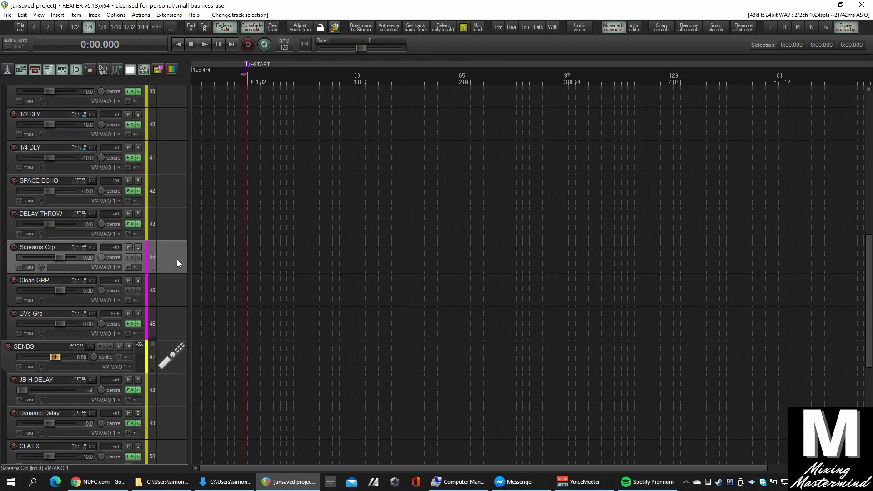
left_click(173, 320, "shift")
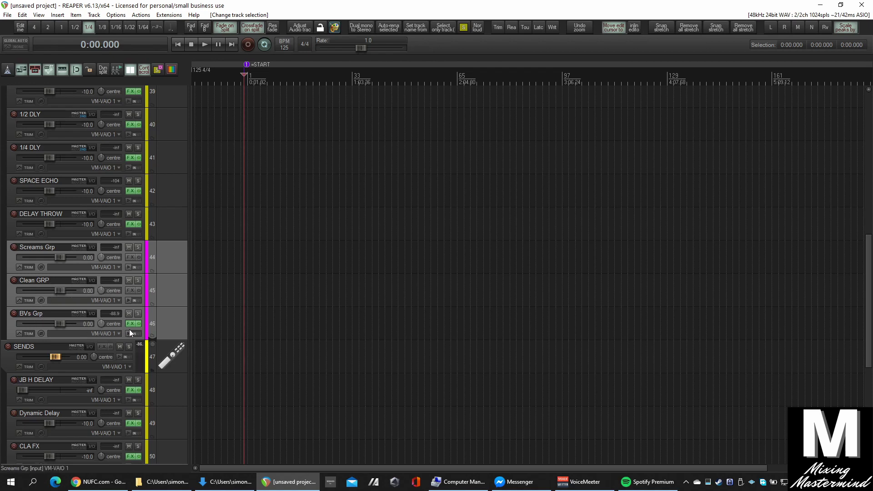
left_click(170, 323)
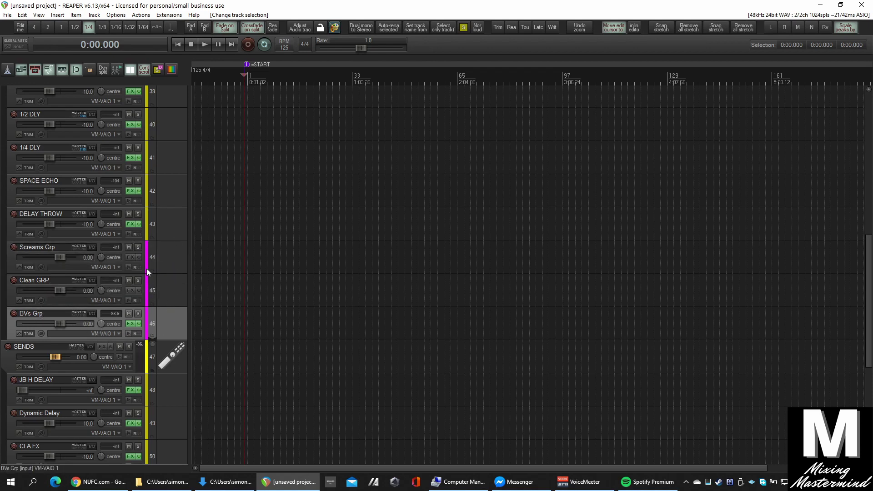
left_click(164, 257)
left_click(165, 291)
left_click(166, 316, "shift")
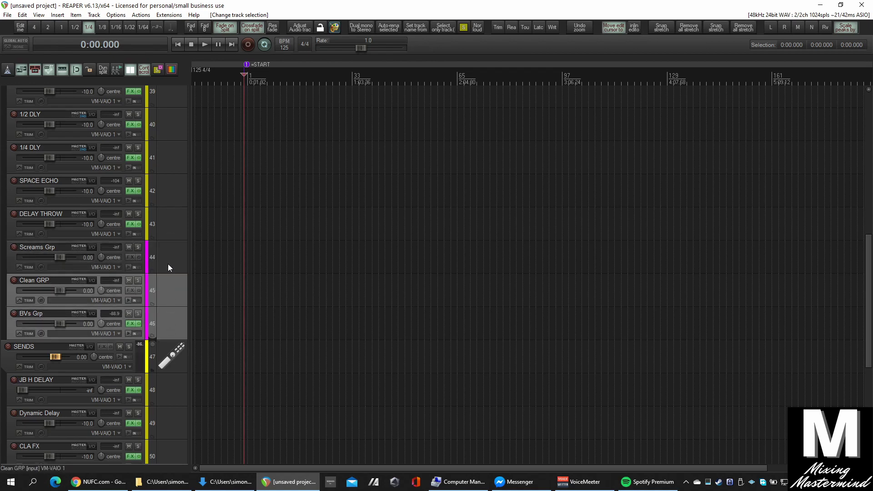
left_click(168, 264)
left_click(167, 319, "shift")
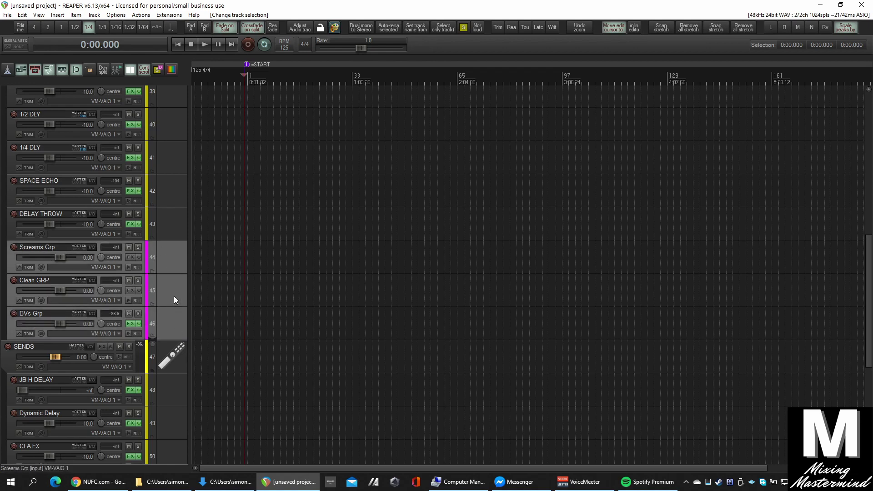
Delete the leftover BD IN_01 track below the SENDS folder
scroll(174, 297, "down", 3)
left_click(173, 263)
scroll(165, 326, "down", 3)
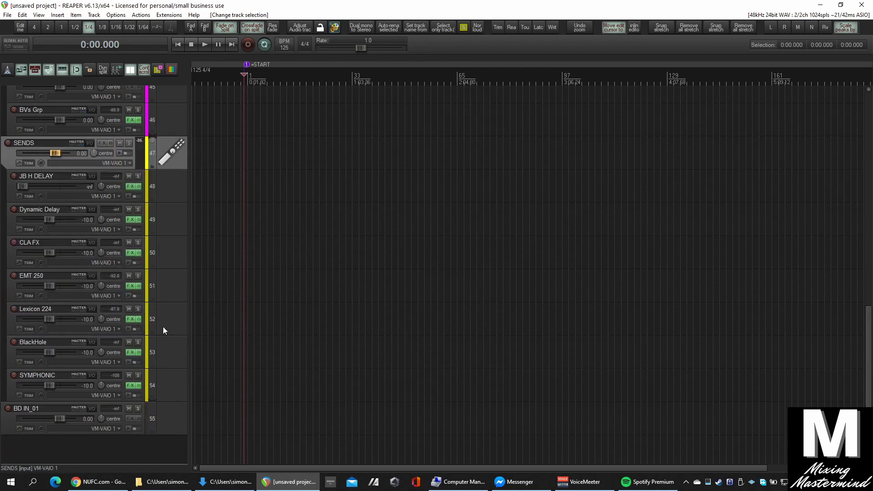
left_click(181, 378)
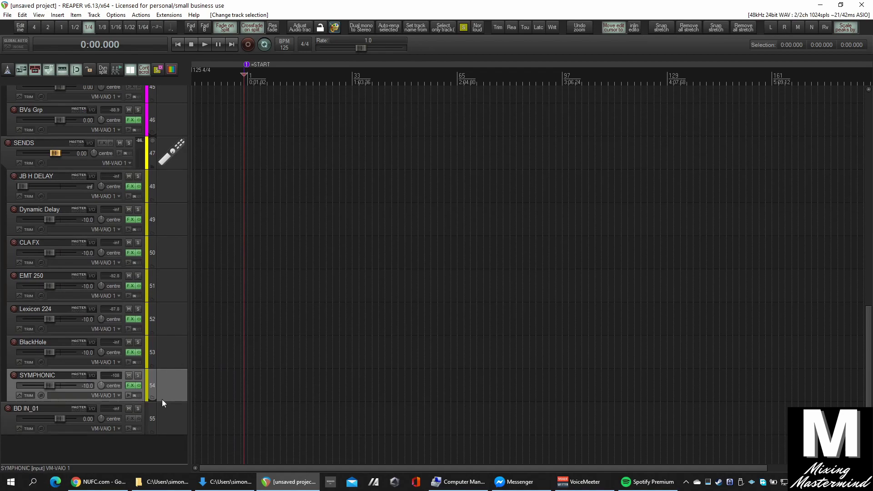
left_click(166, 410)
key("Delete")
Select the SENDS folder with its effect tracks through SYMPHONIC to review them, and return to the SENDS track alone
left_click(173, 376)
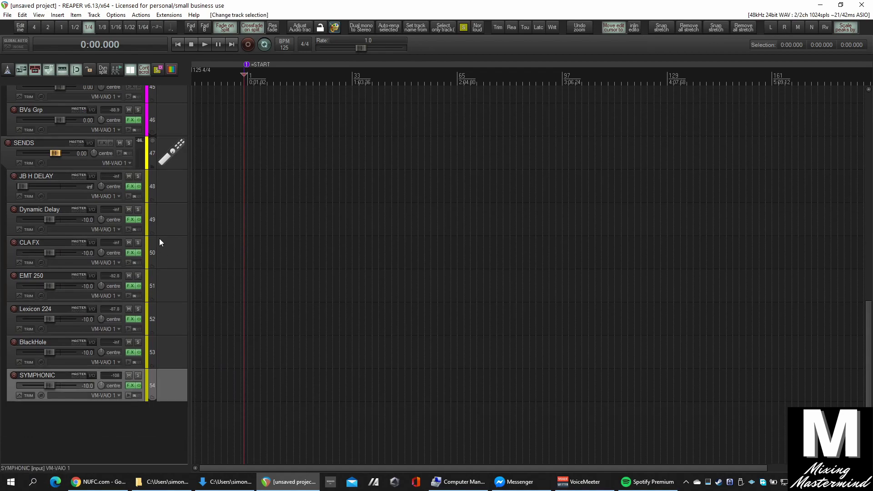
left_click(161, 148, "shift")
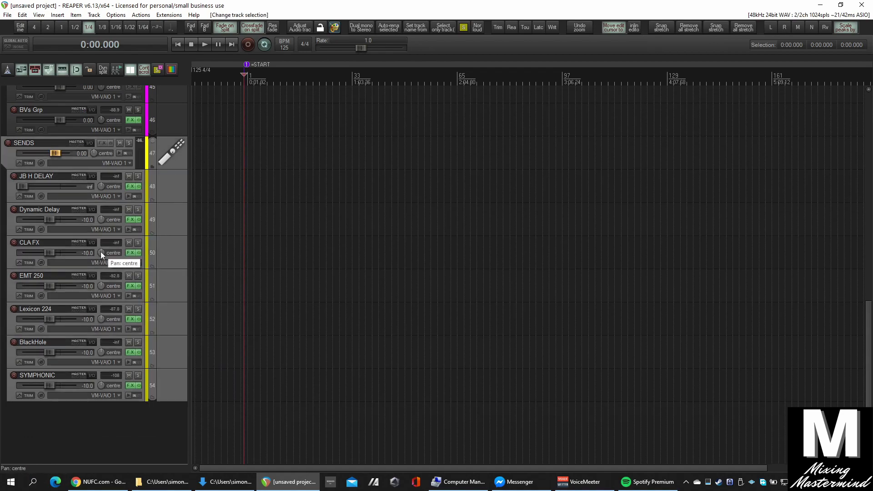
left_click(170, 360)
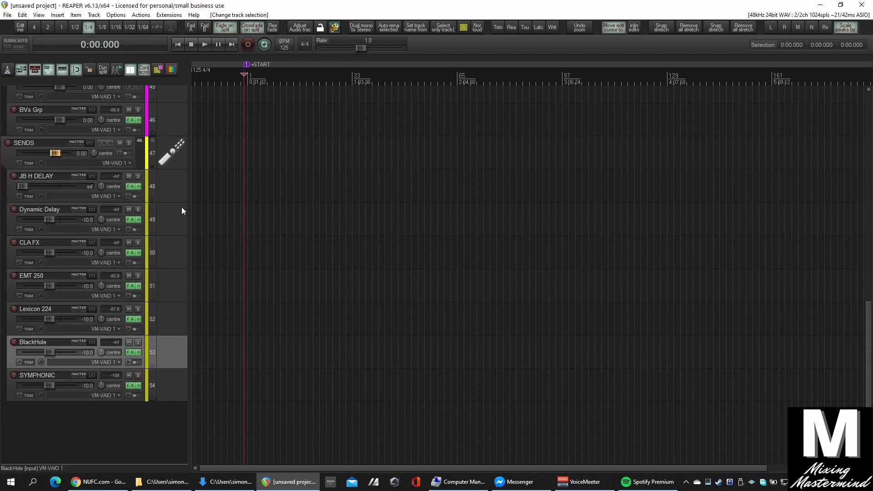
left_click(181, 149)
Collapse the VOCAL GRP and SENDS folders so their child tracks are fully compacted
scroll(154, 265, "up", 5)
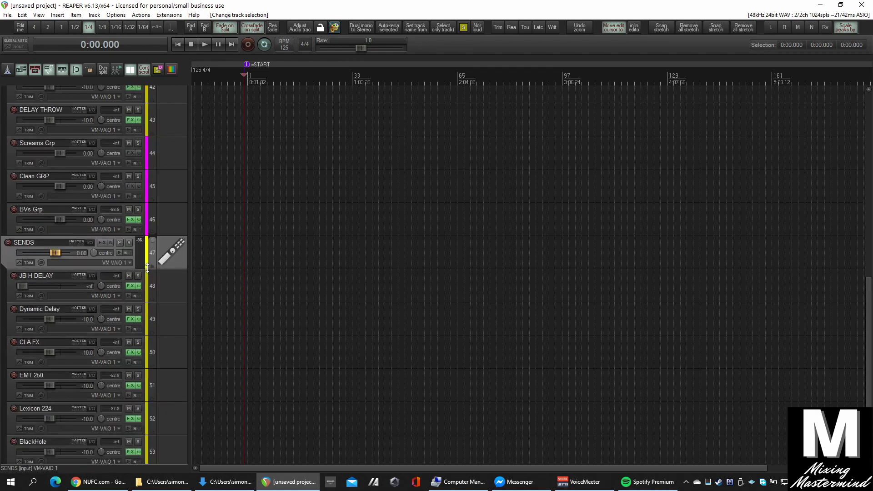
scroll(146, 267, "up", 8)
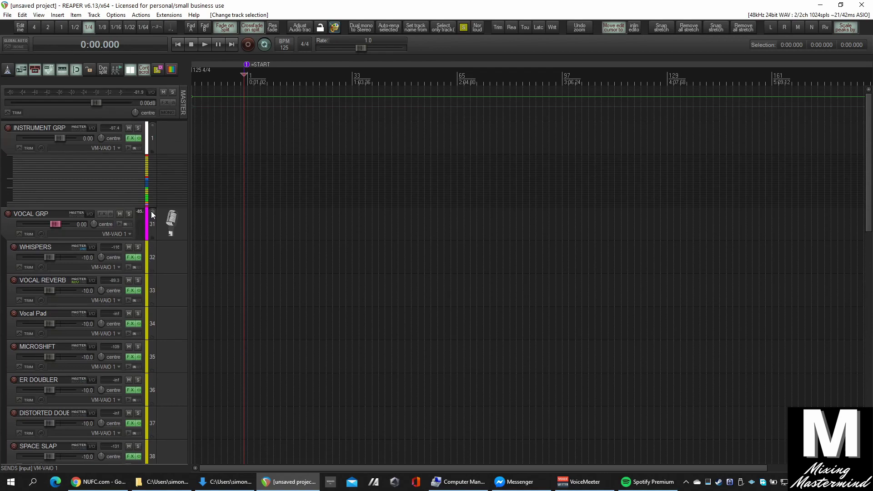
left_click(153, 212)
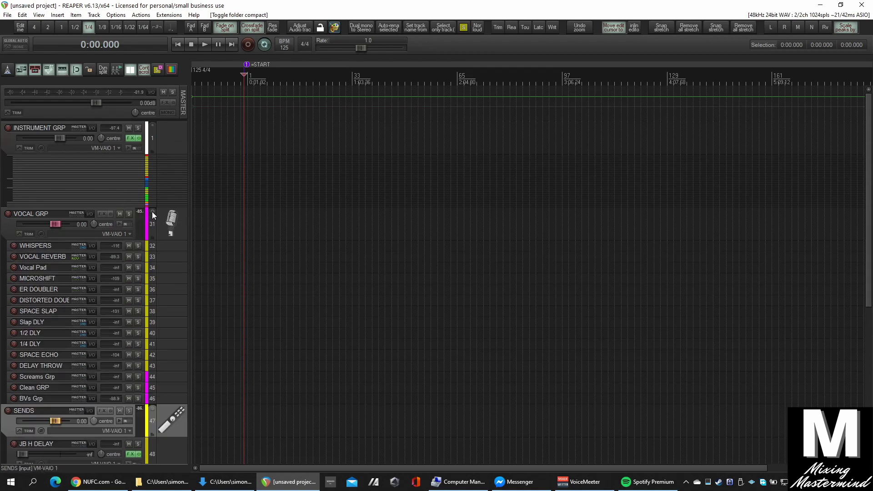
left_click(152, 211)
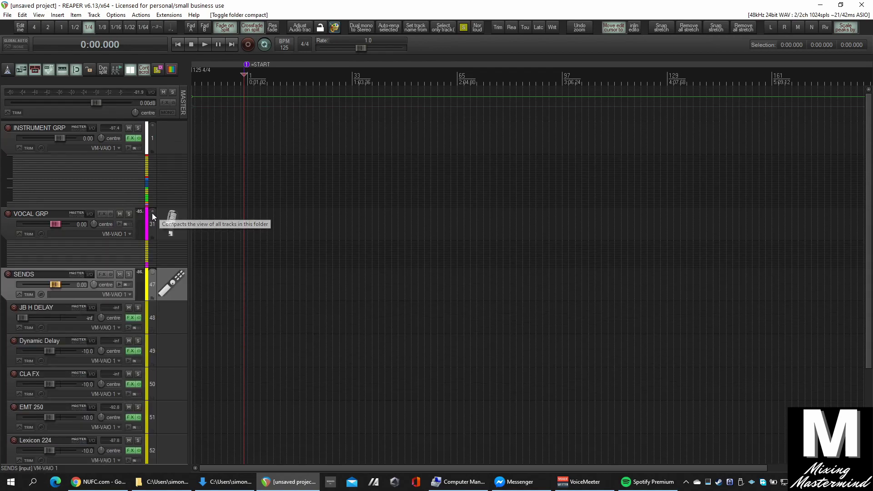
left_click(153, 273)
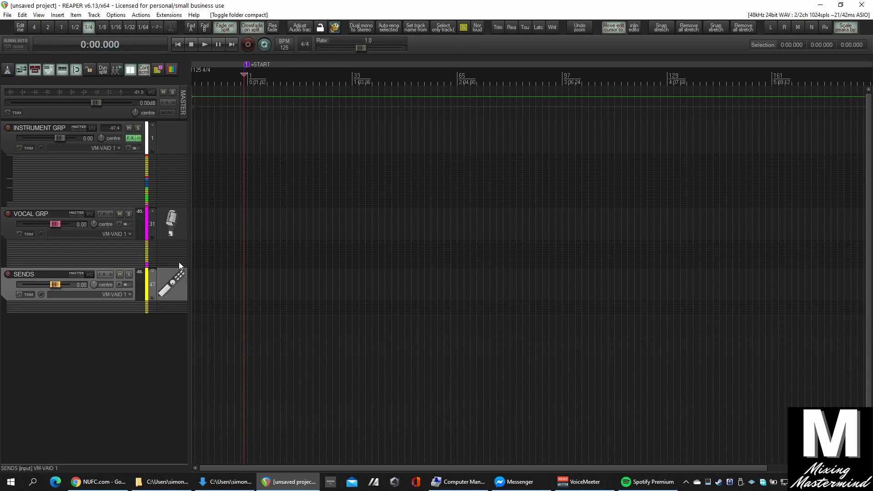
Select the VOCAL GRP, INSTRUMENT GRP and SENDS folders in turn to review the three main groups
left_click(180, 230)
left_click(174, 138)
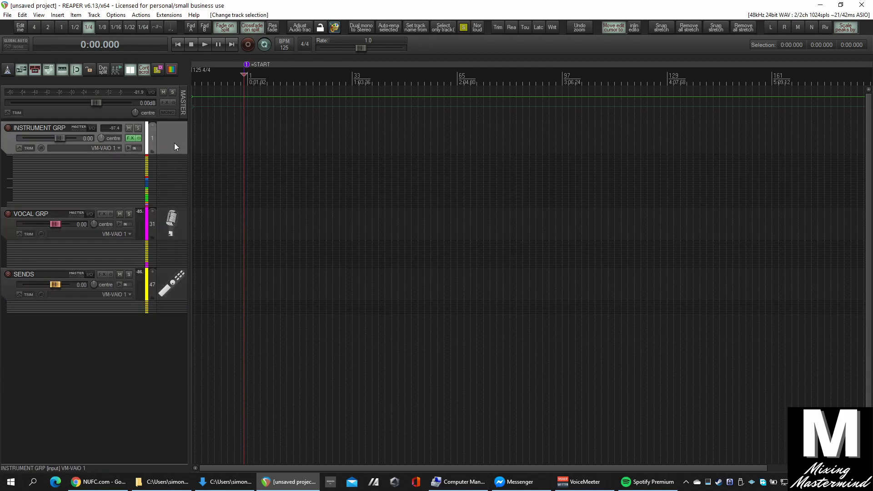
left_click(172, 230)
left_click(171, 283)
Show the mixer and dismiss the add-effect window for the master track without adding anything
key("ctrl+m")
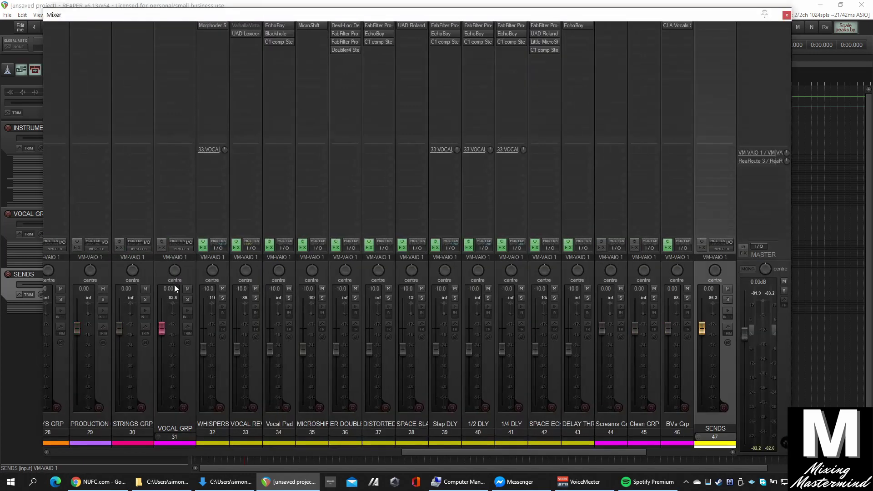
left_click(762, 37)
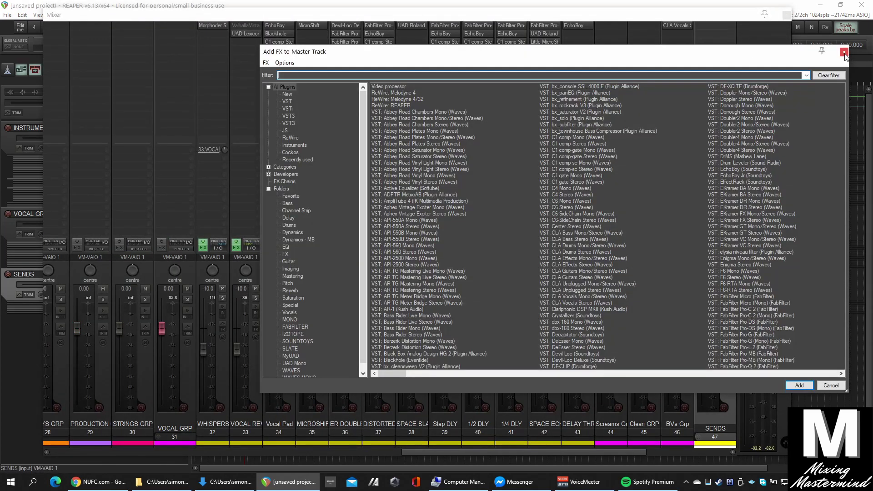
left_click(848, 55)
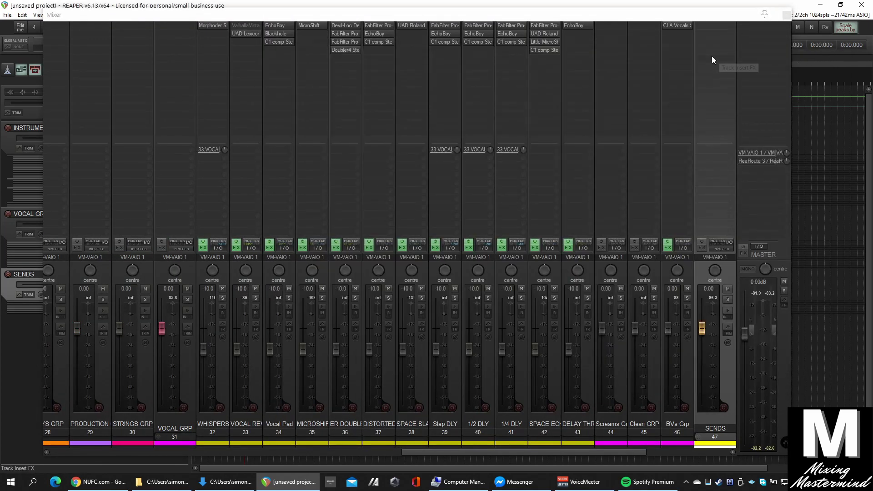
Inspect the drive, HPF, threshold and attack controls of the VBC FG-Red compressor on INSTRUMENT GRP, and close the plug-in
left_click_drag(601, 451, 157, 452)
left_click(77, 274)
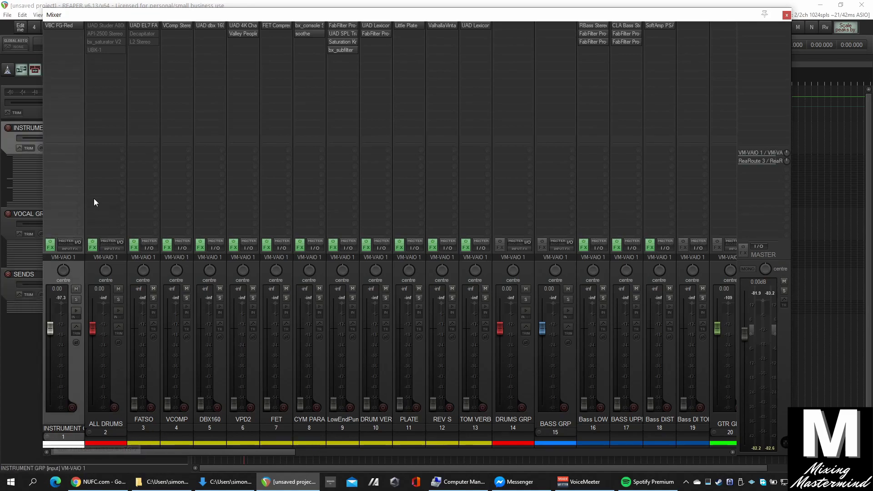
left_click(72, 25)
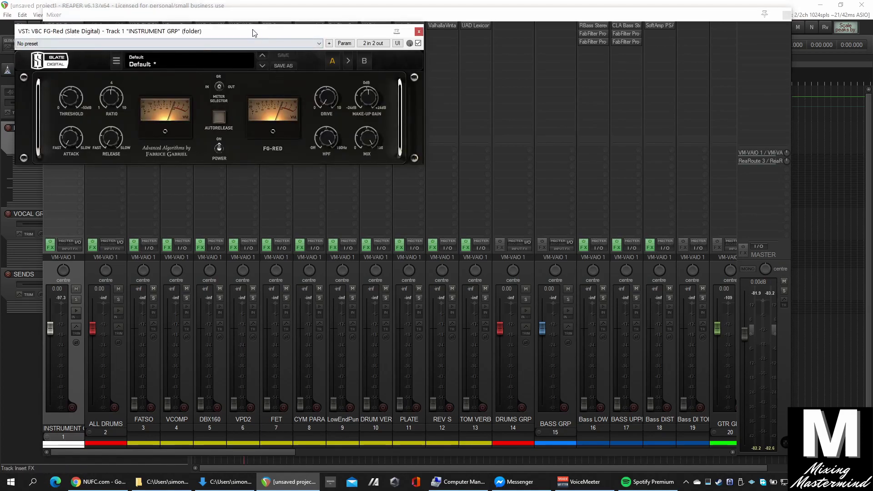
left_click_drag(253, 32, 318, 65)
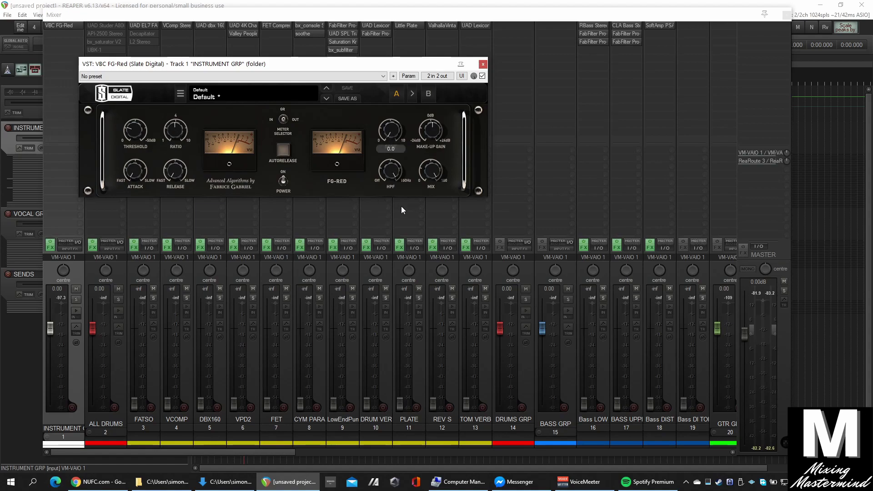
mouse_move(391, 190)
mouse_move(390, 171)
mouse_move(129, 124)
left_click_drag(137, 171, 135, 174)
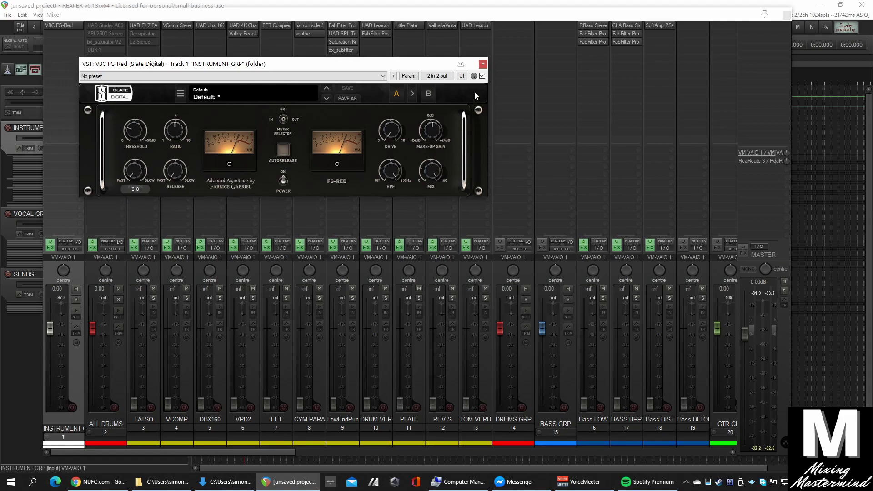
left_click(483, 64)
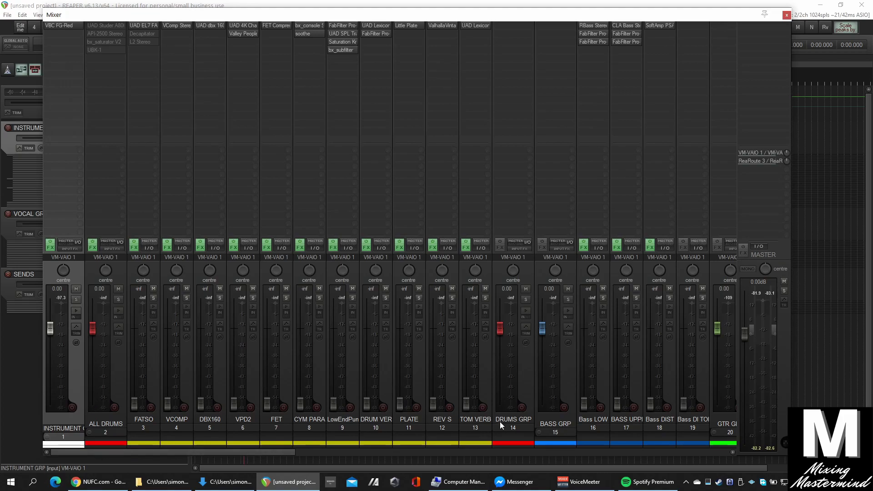
Select VOCAL GRP in the mixer and review it alongside its vocal effect channels
left_click_drag(270, 451, 533, 466)
left_click(445, 366)
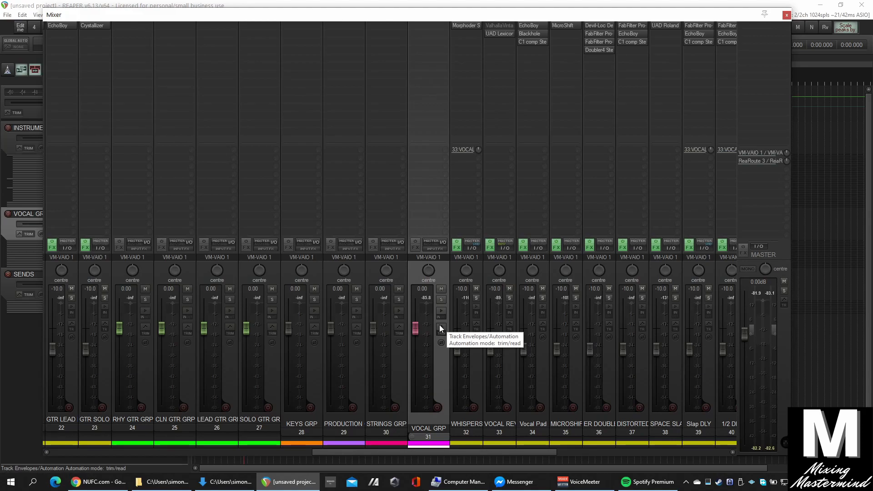
left_click_drag(457, 454, 484, 446)
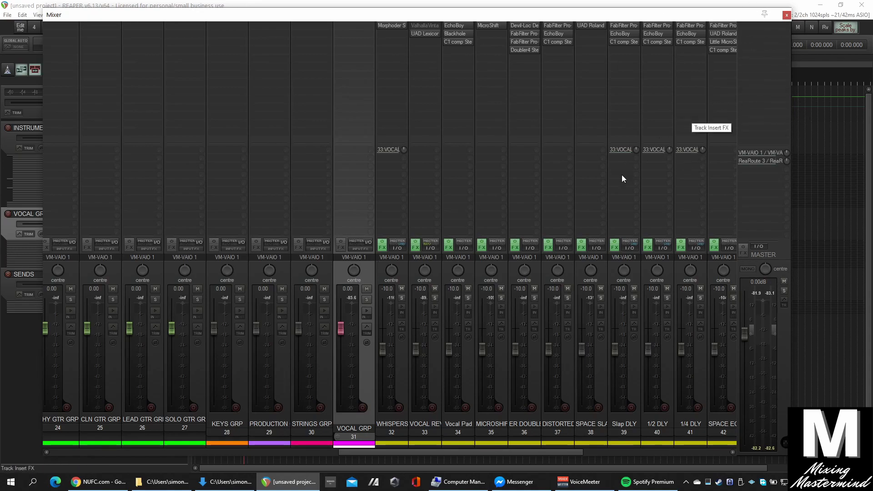
Select ALL DRUMS and its parallel compression channels FET, VPD2, DBX160, VCOMP and FATSO one by one to review them
left_click_drag(389, 453, 26, 442)
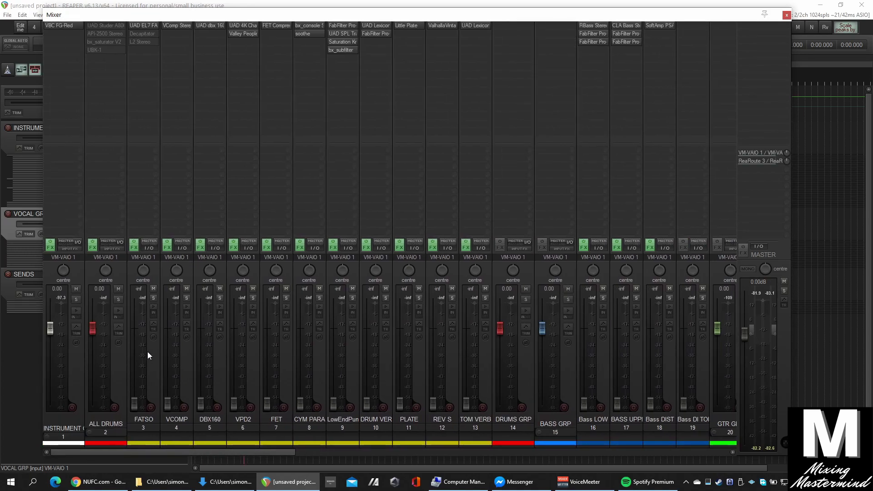
left_click(121, 277)
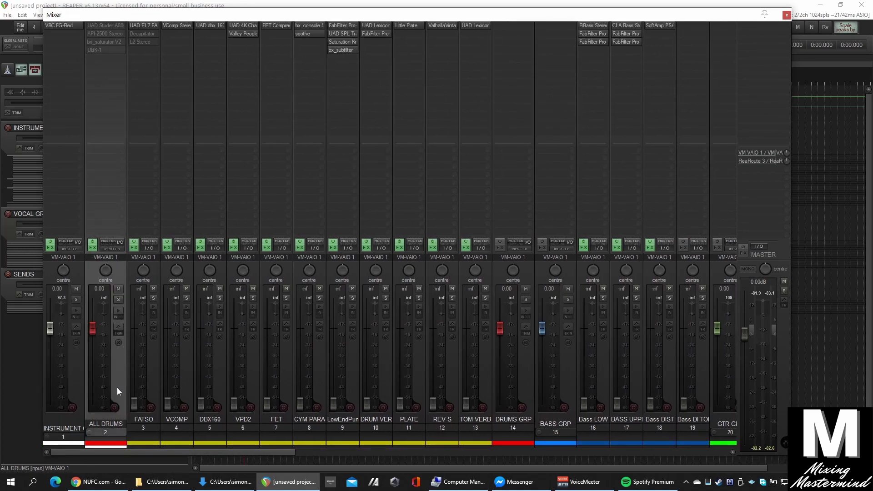
left_click(284, 370)
left_click(246, 366)
left_click(206, 368)
left_click(168, 361)
left_click(145, 366)
Review the CYM PARA, LowEndPunch, DRUM VERB, PLATE, REV S and TOM VERB channels by selecting each in turn
left_click(323, 391)
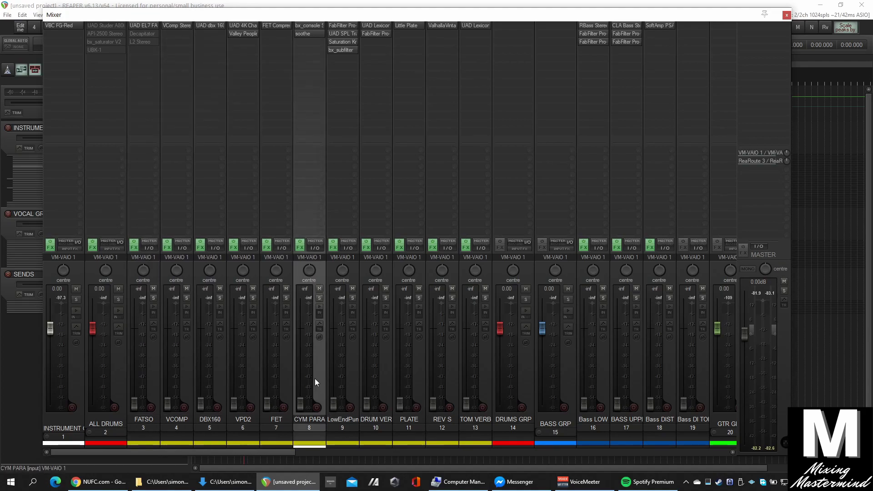
left_click(351, 376)
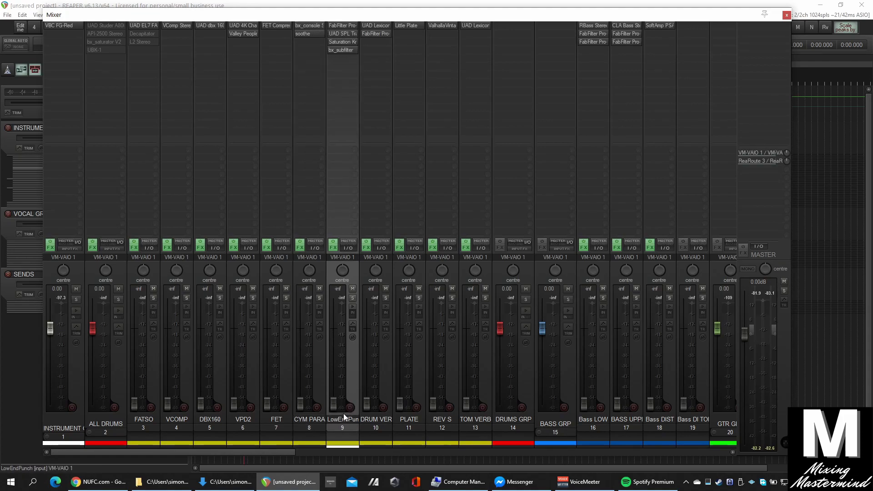
left_click(389, 364)
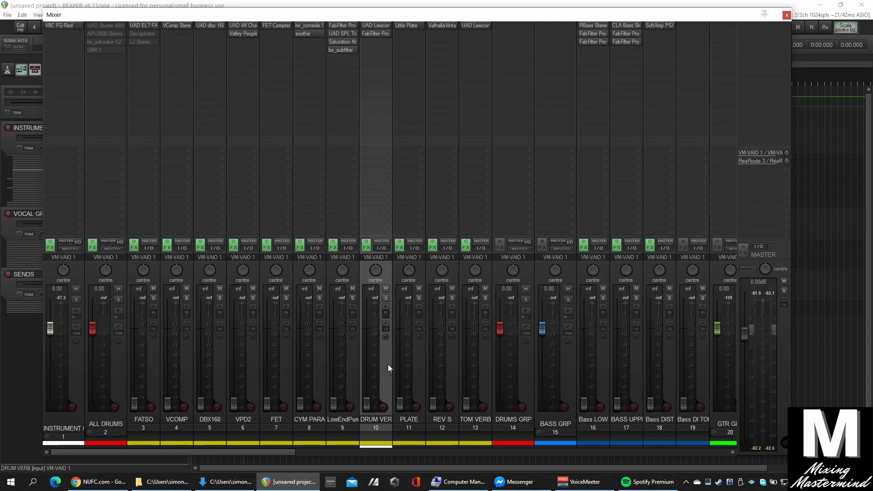
left_click(420, 378)
left_click(451, 374)
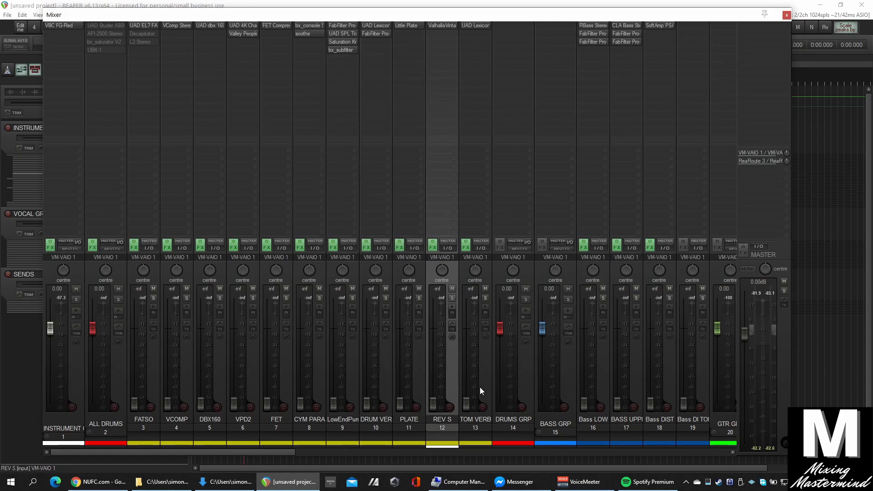
left_click(484, 376)
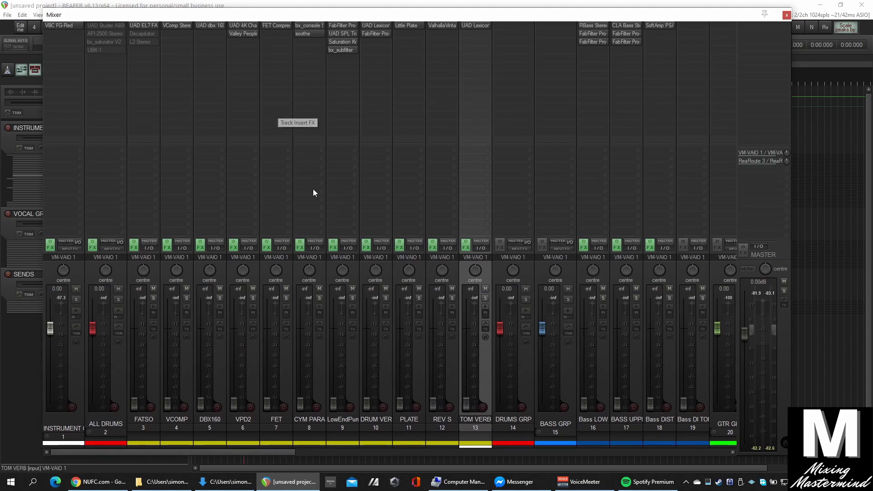
Select the FATSO through FET channels together, then view the UAD EL7 FATSO Jr plug-in on FATSO and close it
left_click(150, 279)
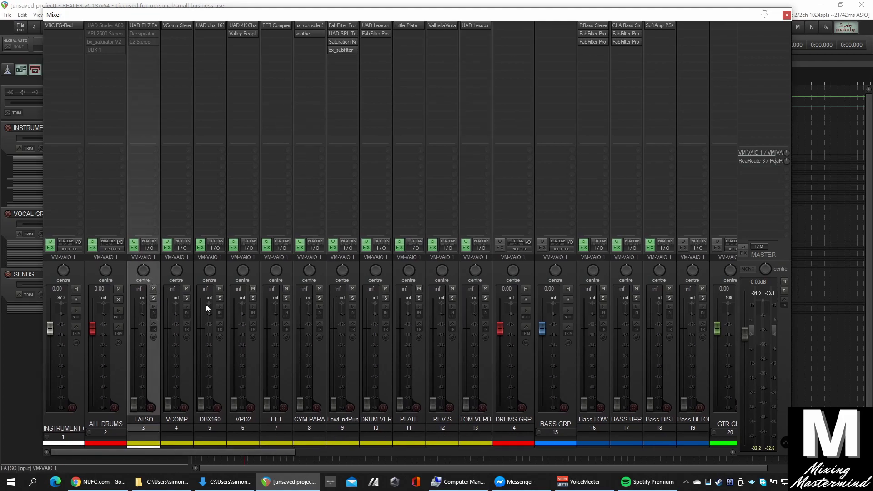
left_click(288, 369, "shift")
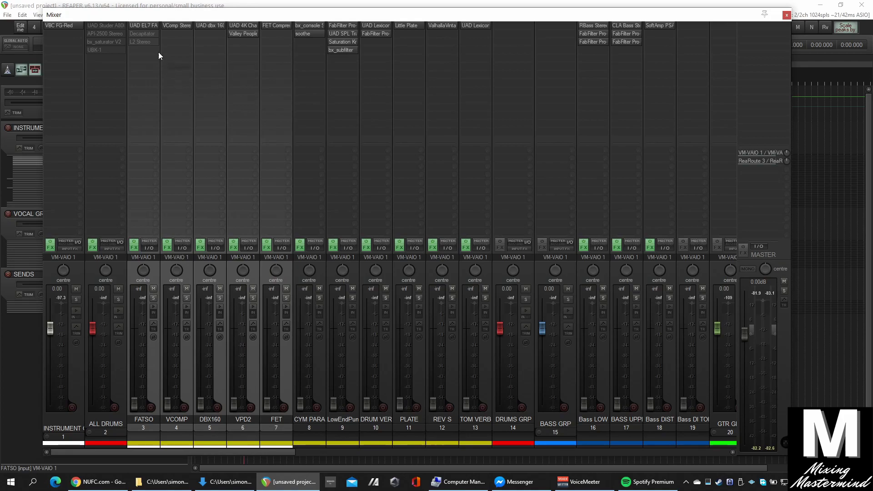
left_click(147, 25)
left_click_drag(618, 292, 250, 149)
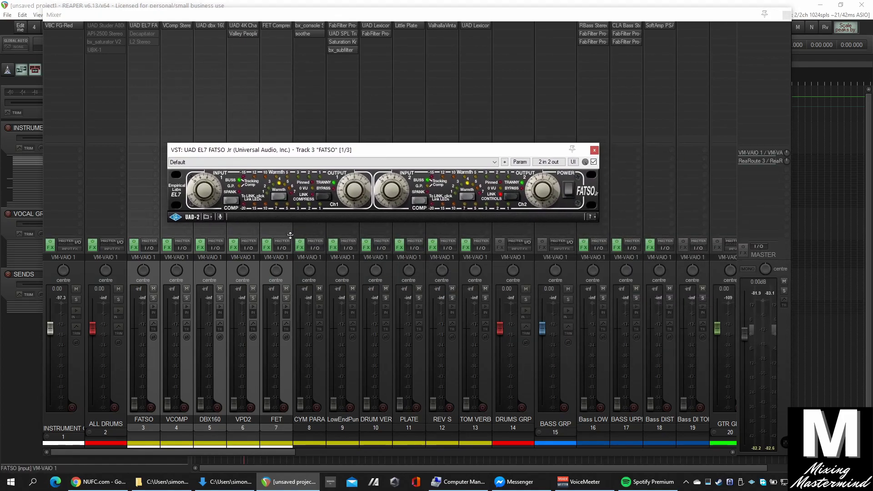
left_click(594, 150)
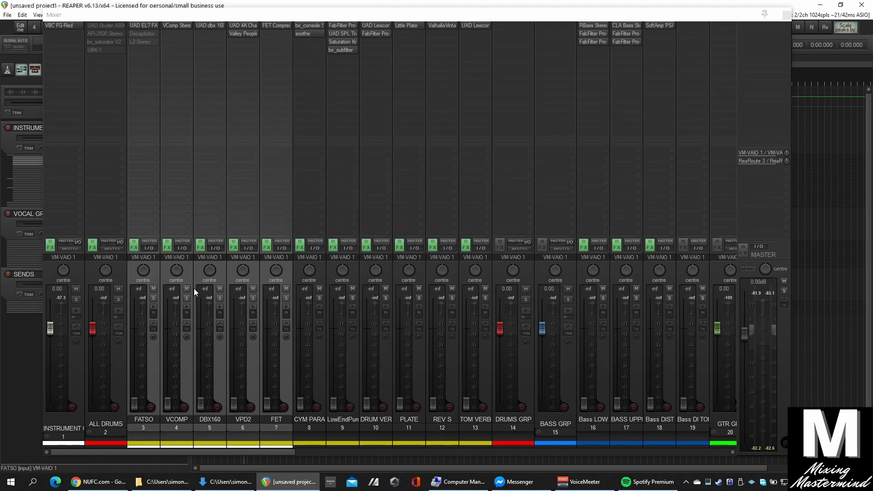
Select VCOMP and VPD2 in turn, view the Valley People Dyna-mite plug-in on VPD2, and close it
left_click(188, 276)
left_click(253, 269)
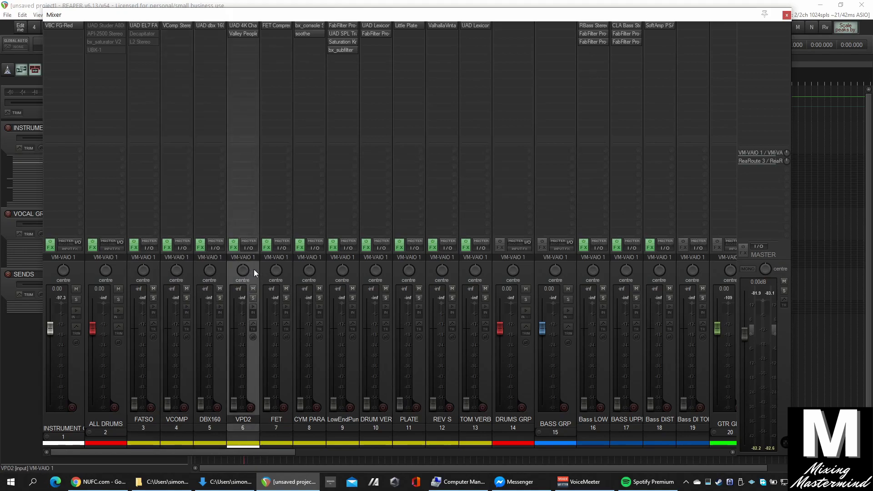
left_click(250, 35)
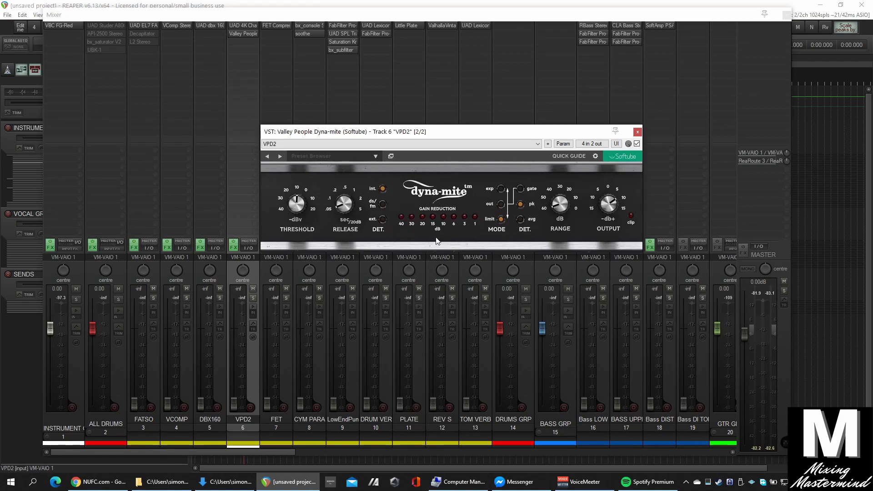
left_click(637, 132)
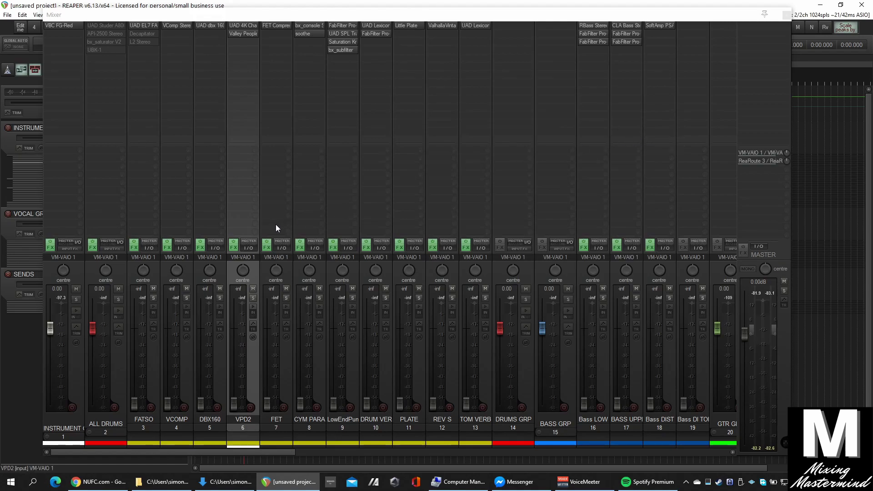
Select the FET channel, then view and close VComp Stereo on VCOMP and the Softube FET Compressor on FET
left_click(290, 275)
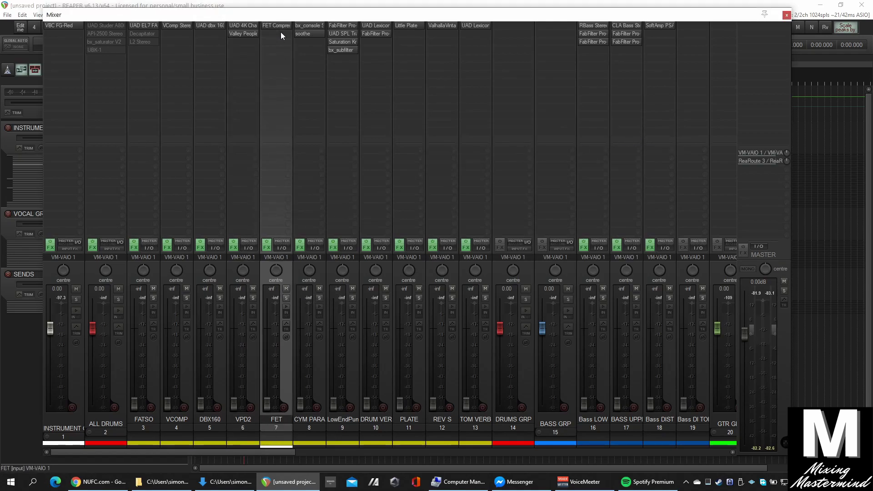
left_click(176, 26)
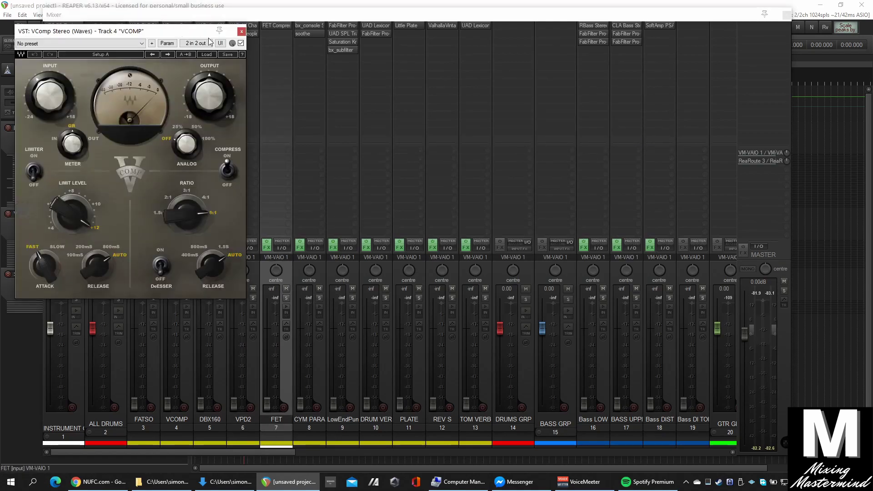
left_click(242, 32)
left_click(272, 26)
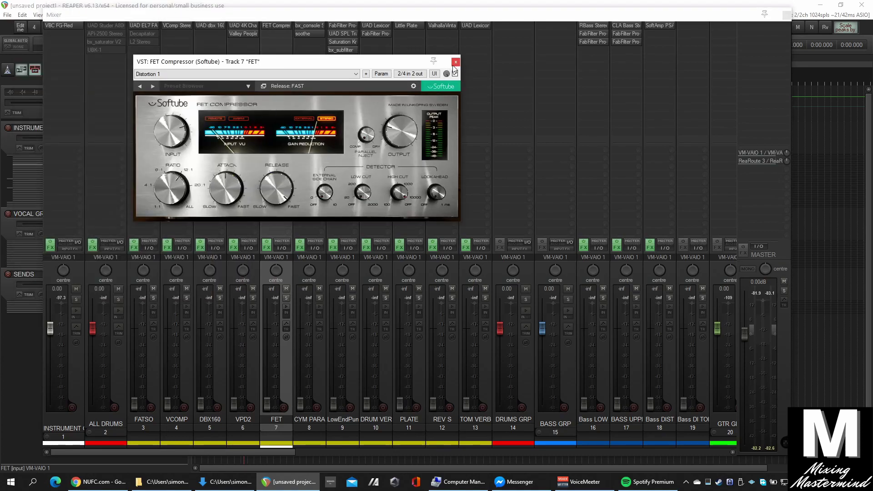
left_click(455, 63)
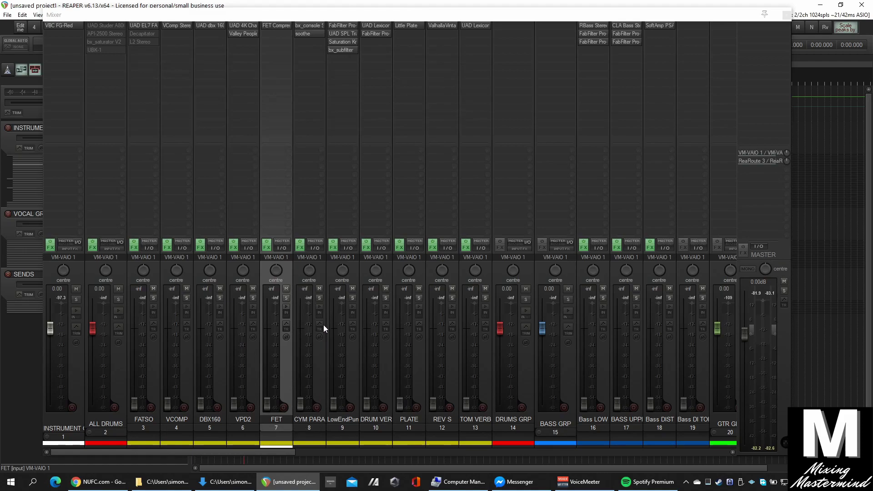
Examine the HF shelf and HMF controls of bx_console SSL 4000 E on CYM PARA, and close the plug-in
left_click(321, 269)
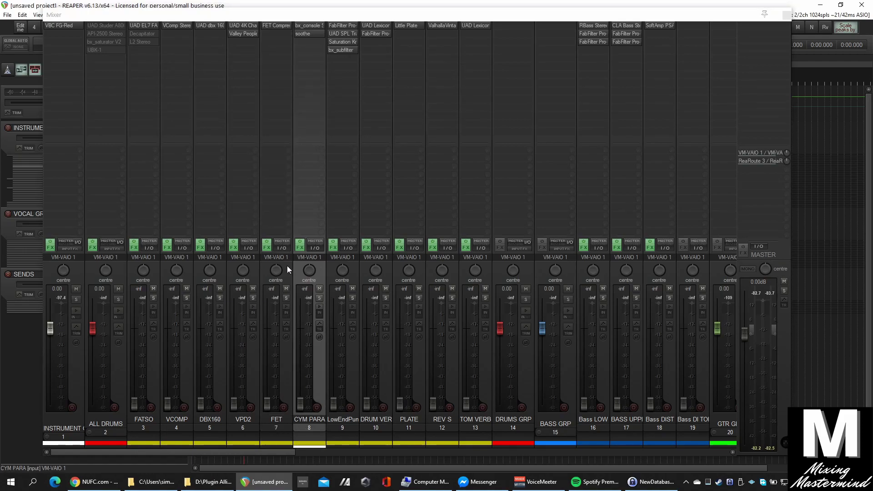
left_click(314, 26)
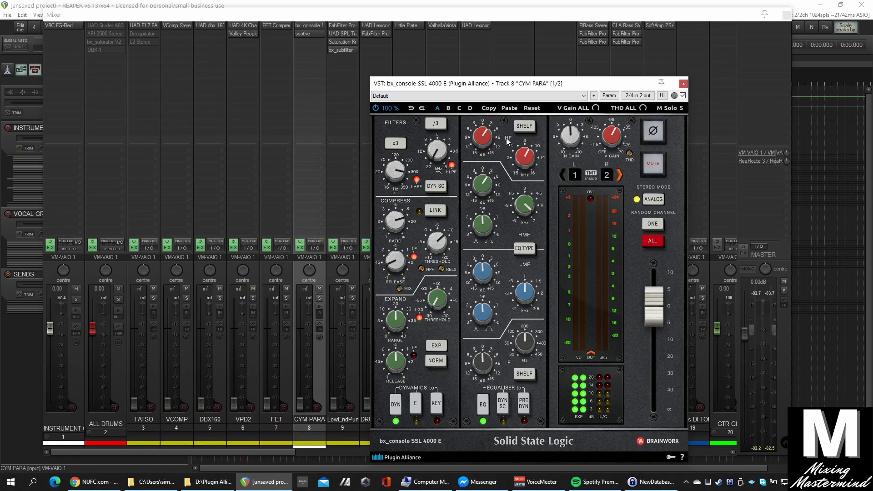
left_click(524, 127)
left_click_drag(525, 209, 527, 209)
left_click(683, 84)
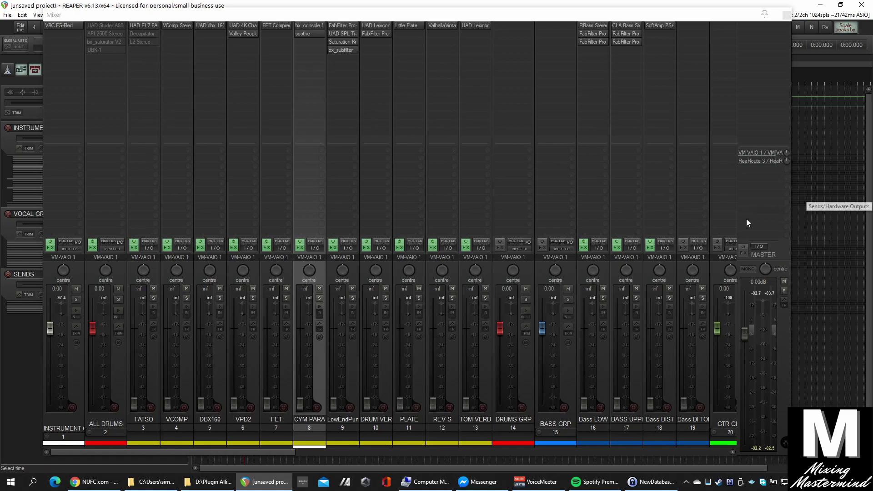
Select the LowEndPunch channel and view its bx_subfilter, Saturation Knob and FabFilter Pro-Q 2 plug-ins, closing each one
left_click(356, 274)
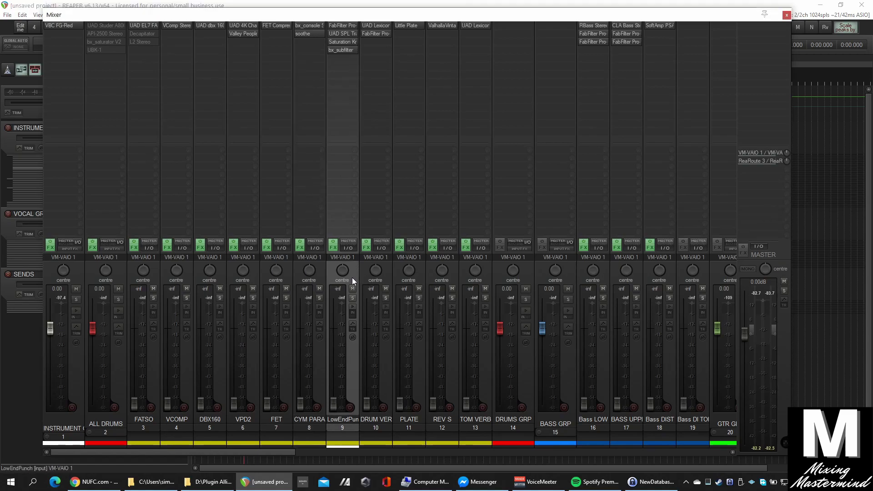
left_click(336, 50)
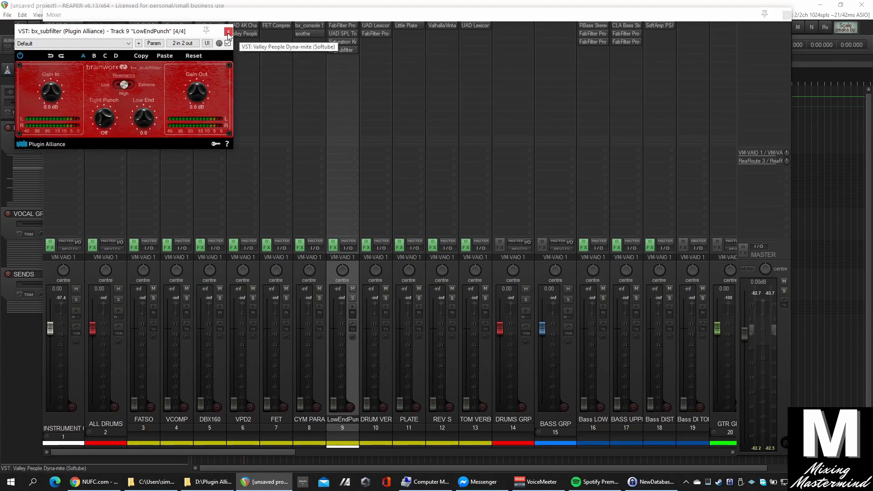
left_click(229, 31)
left_click(345, 42)
left_click(344, 25)
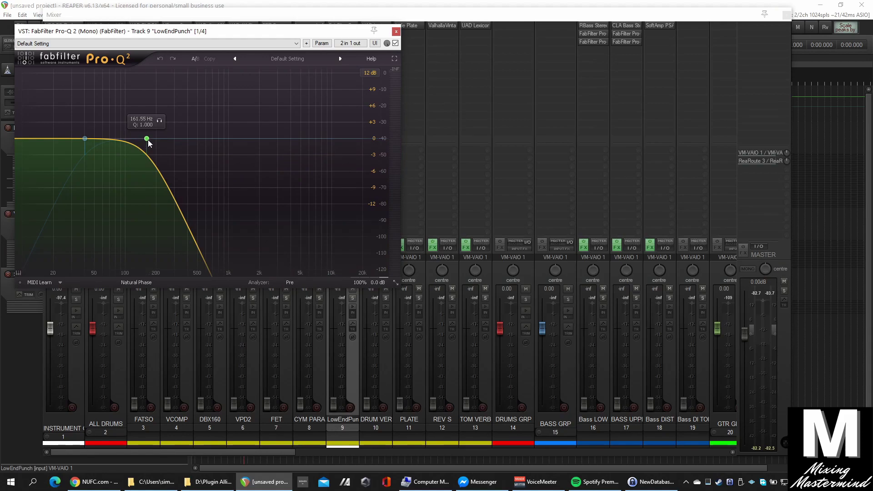
left_click(396, 32)
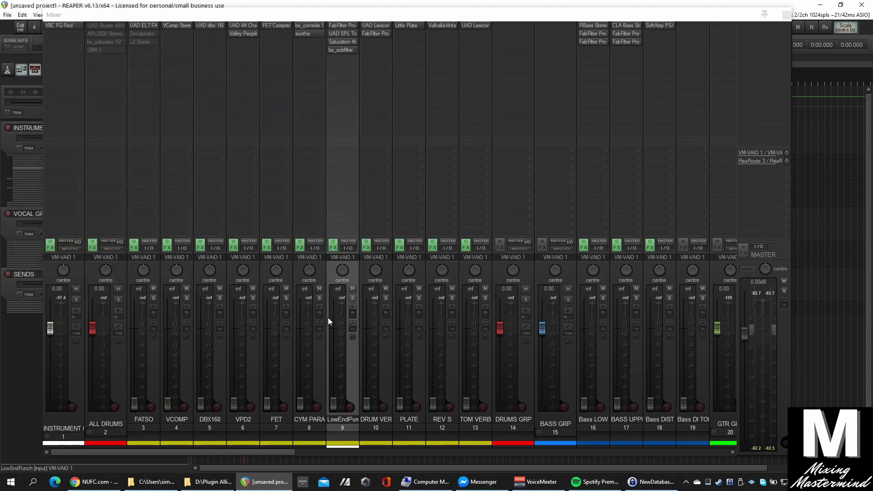
View and close UAD Lexicon 224 on the drum reverb channel and Little Plate on PLATE
left_click(374, 26)
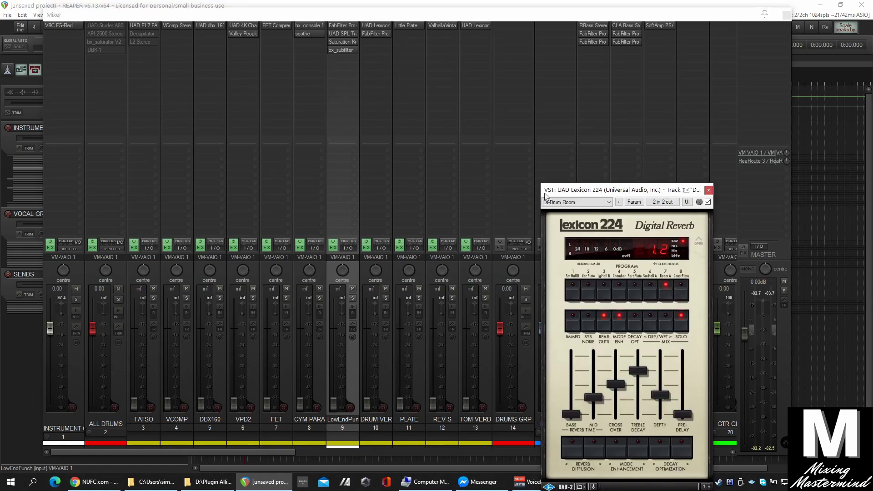
left_click(709, 190)
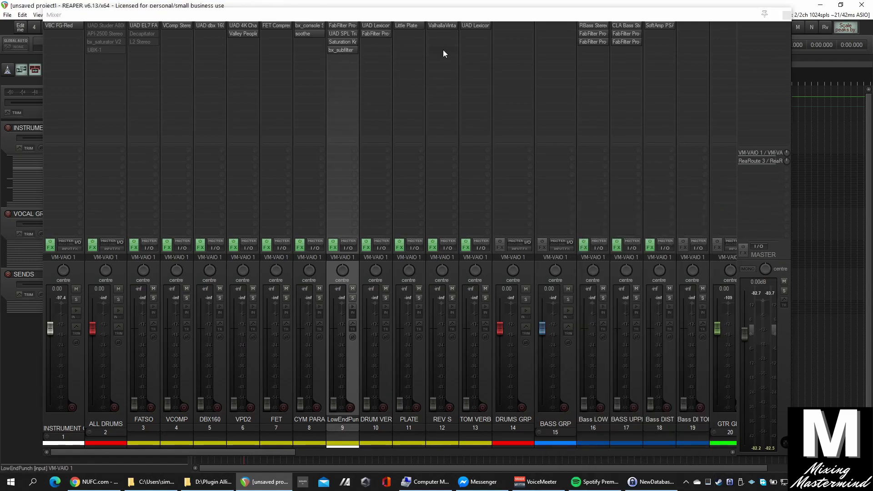
left_click(410, 26)
left_click(410, 26)
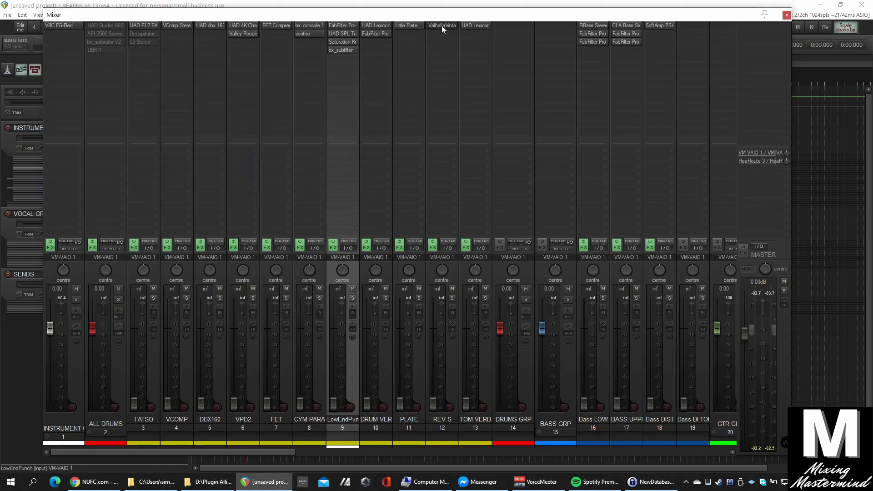
View ValhallaVintageVerb on REV S and UAD Lexicon 224 on the tom reverb channel, closing both
left_click(441, 25)
left_click_drag(508, 134, 358, 86)
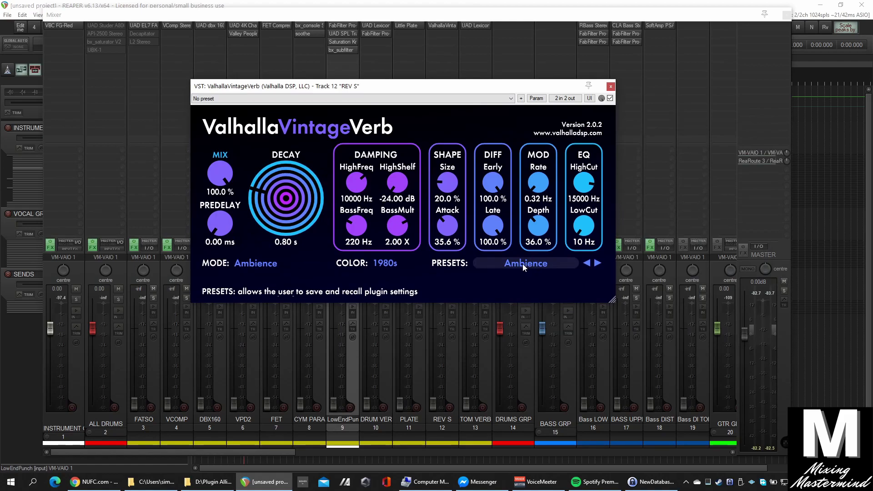
left_click(610, 87)
left_click(483, 25)
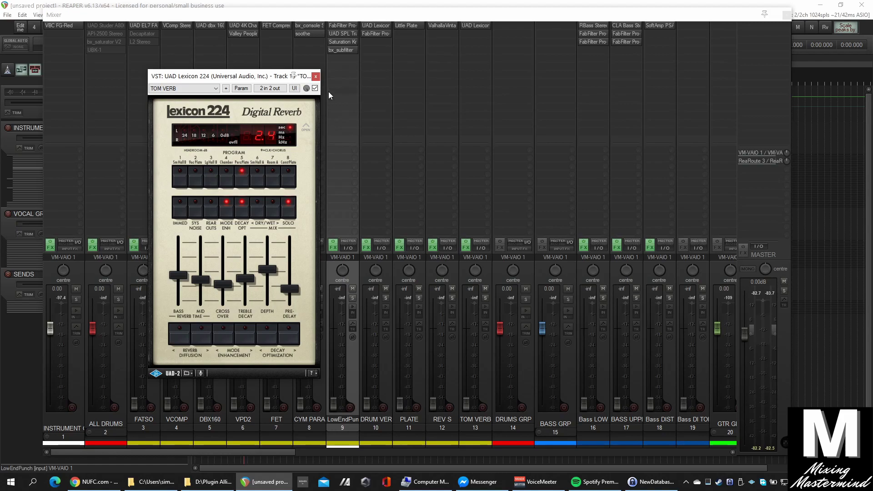
left_click(316, 76)
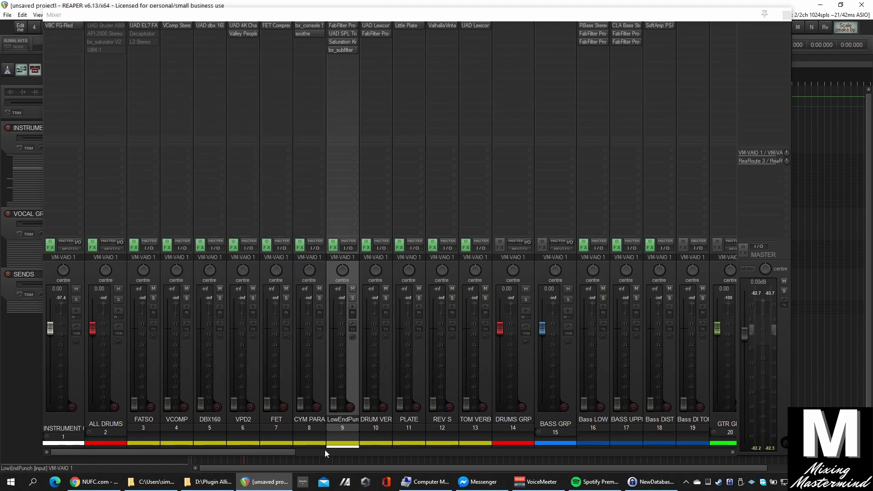
Select the DRUMS GRP channel and then the ALL DRUMS folder channel in the mixer
left_click_drag(280, 449, 351, 461)
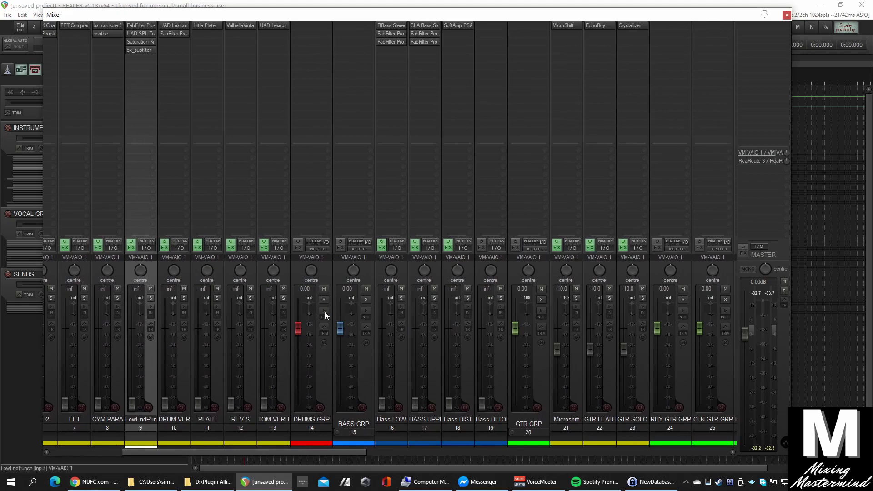
left_click(328, 266)
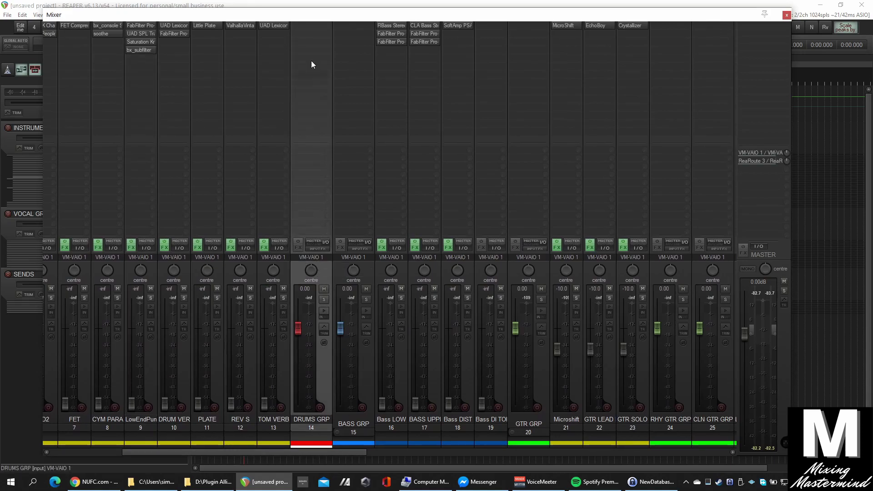
left_click_drag(354, 451, 211, 445)
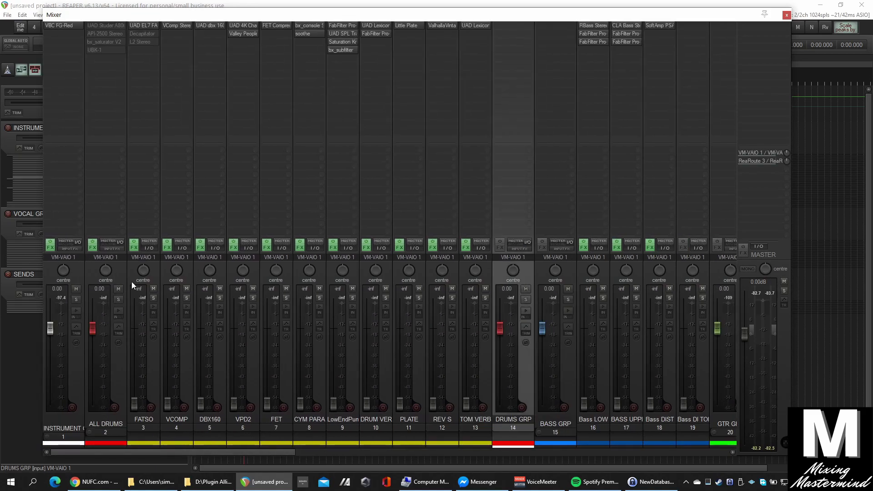
left_click(116, 272)
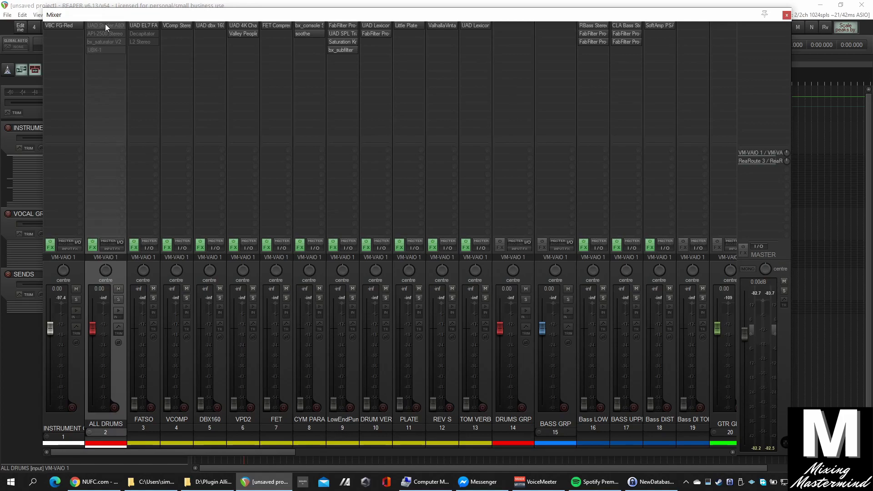
View the bypassed UBK-1 and UAD Studer A800 plug-ins on ALL DRUMS, closing each one
left_click(102, 49)
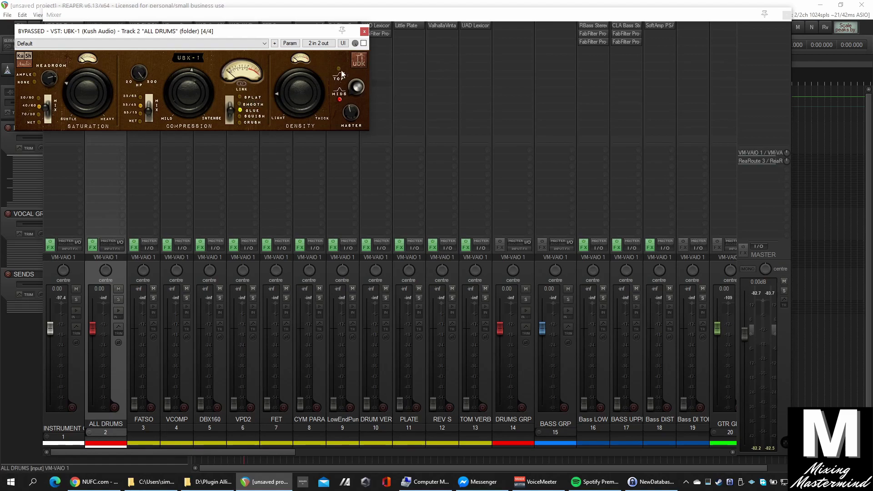
left_click(365, 31)
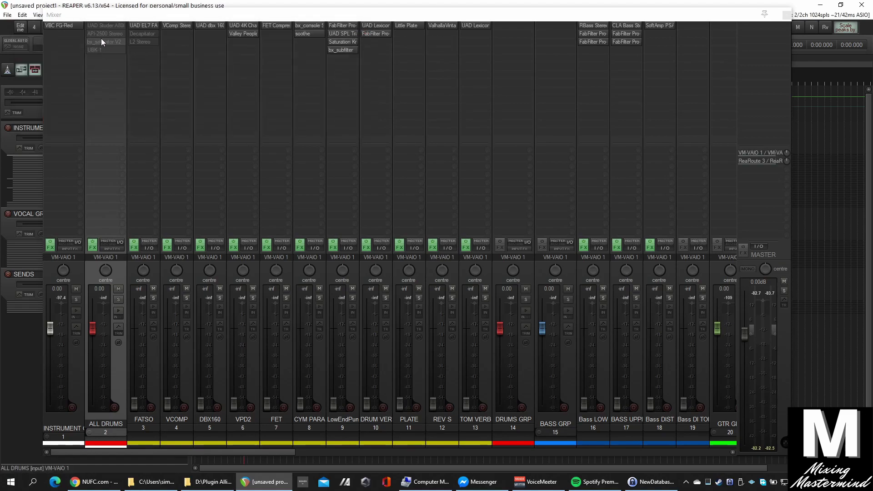
left_click(105, 24)
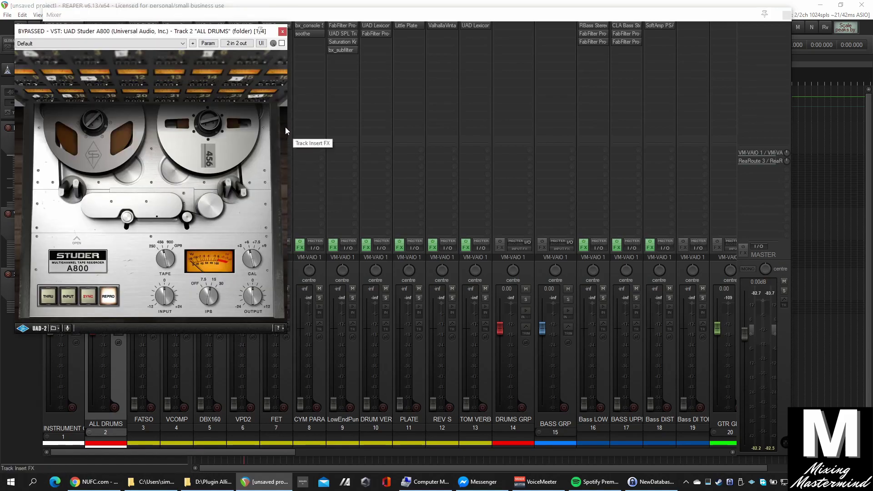
left_click(283, 32)
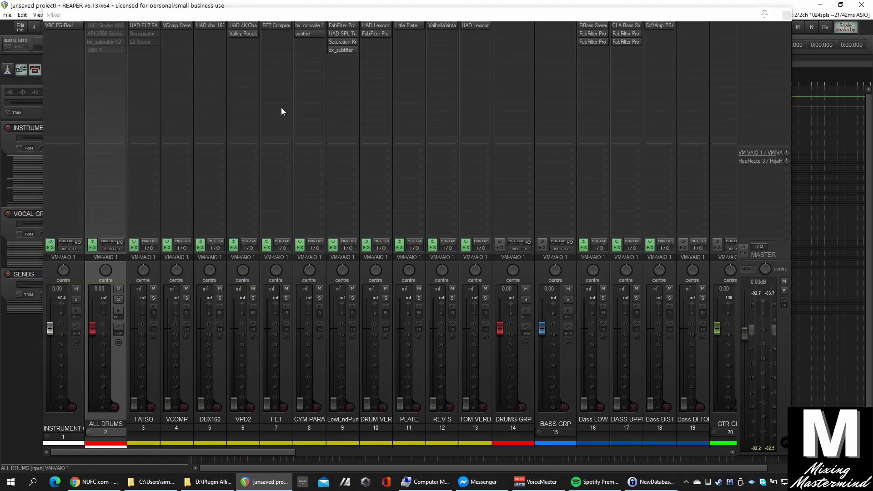
Select BASS GRP, followed by the four bass channels from Bass LOW through the Bass DI channel together
left_click_drag(222, 452, 305, 420)
left_click(331, 272)
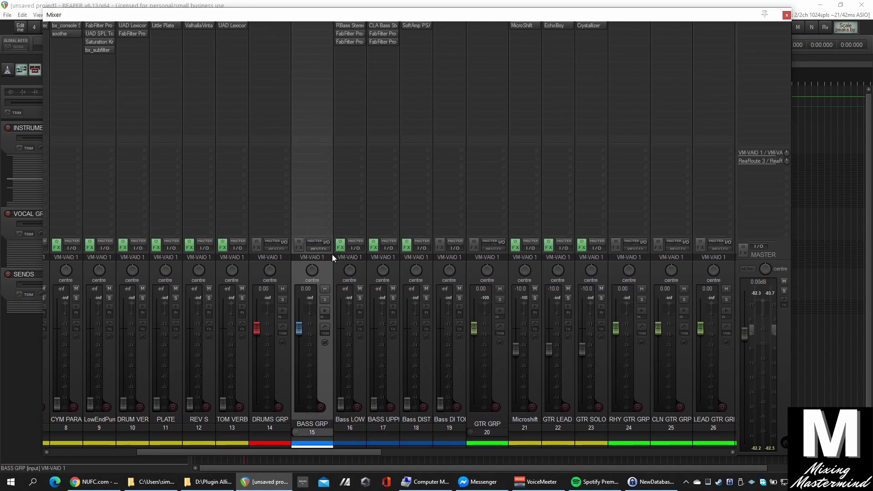
left_click(356, 277)
left_click(458, 279, "shift")
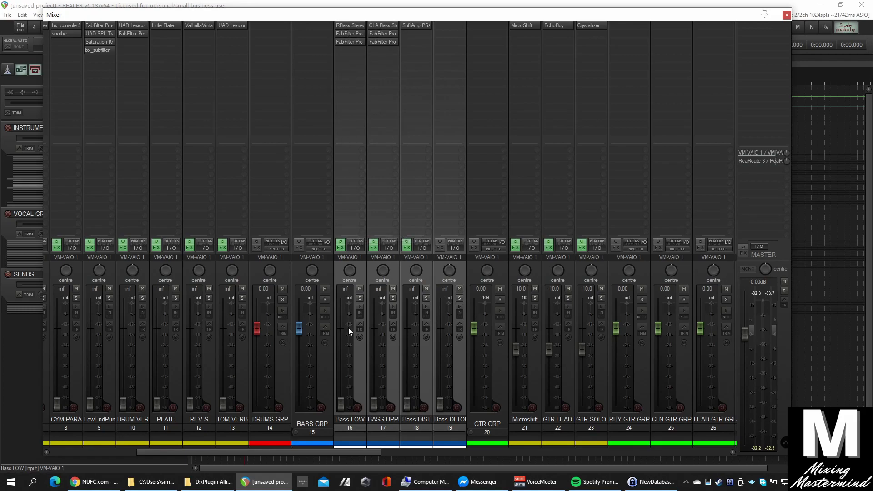
Select Bass LOW, then view and close its FabFilter Pro-Q 3, the upper bass channel's FabFilter plug-in, and SoftAmp PSA on Bass DIST
left_click(361, 275)
left_click(353, 33)
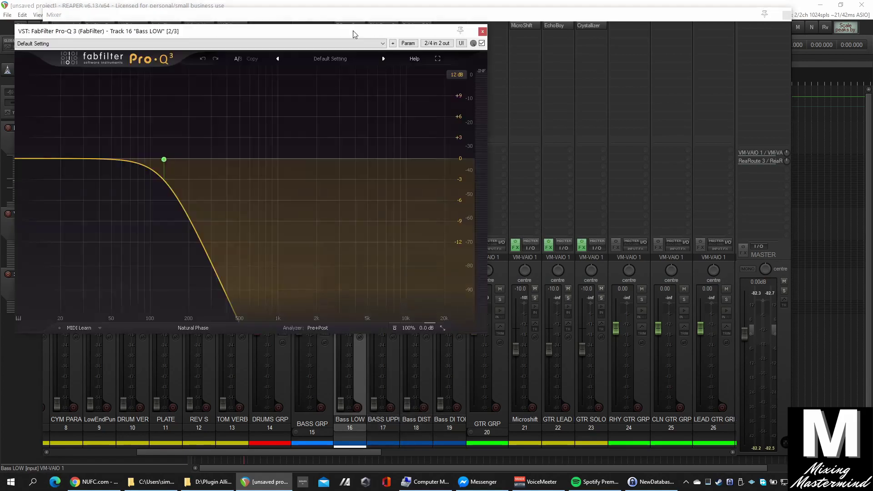
key("Escape")
left_click(385, 33)
key("Escape")
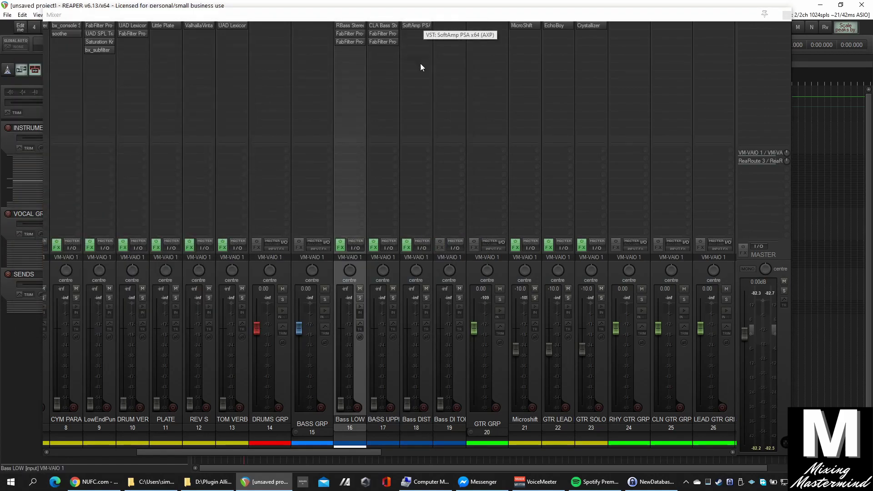
left_click(418, 26)
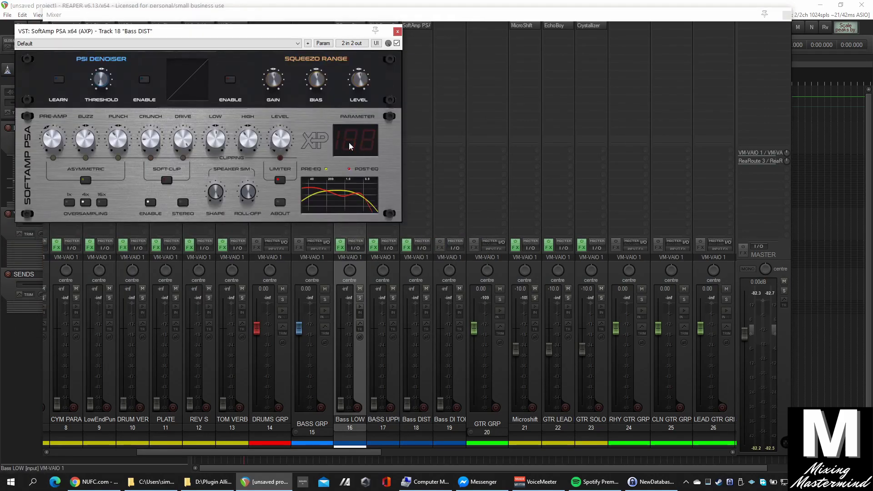
left_click(397, 32)
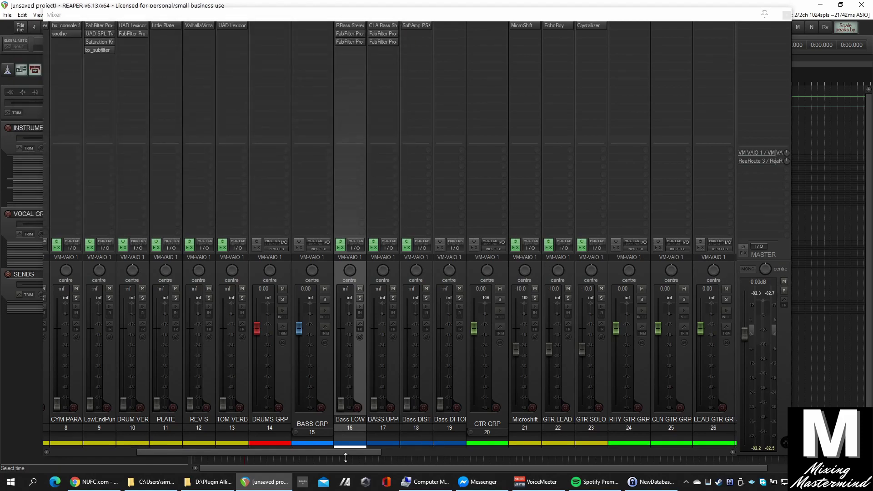
Select the GTR GRP folder channel and then the guitar Microshift channel
left_click_drag(348, 452, 420, 454)
left_click(295, 269)
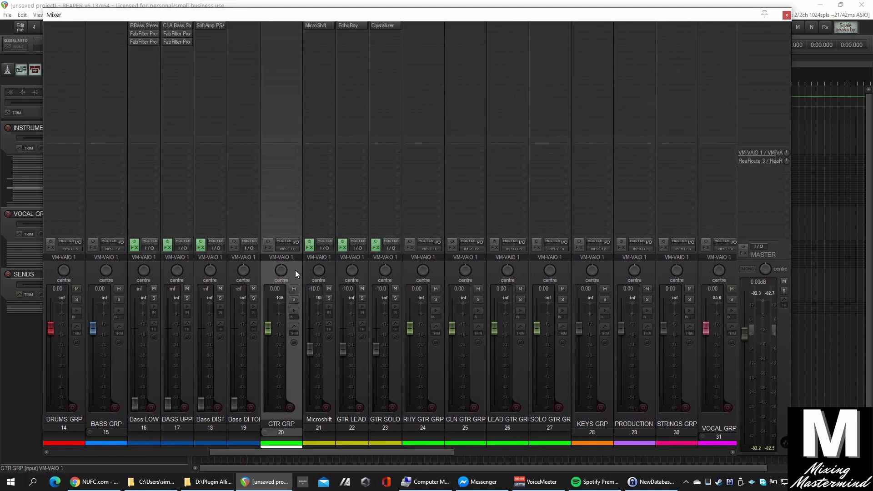
left_click(328, 272)
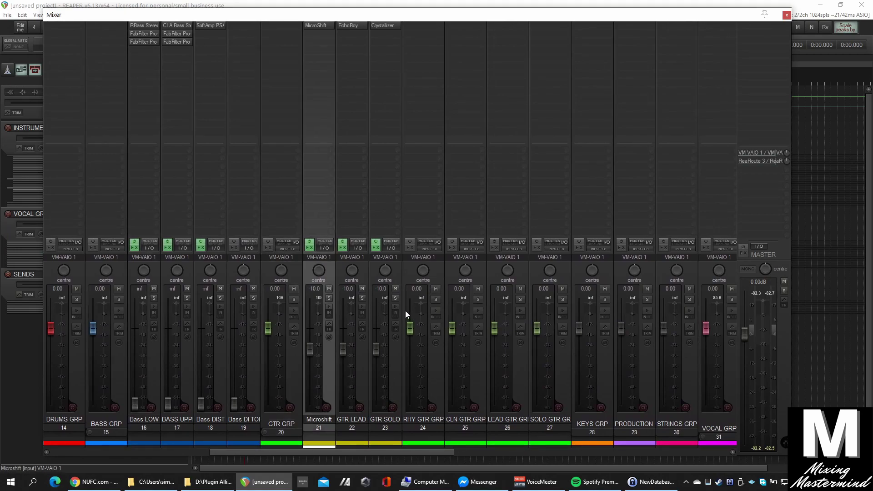
View EchoBoy on GTR LEAD and Crystallizer on GTR SOLO DELAY, then select Microshift through GTR SOLO DELAY together
left_click(350, 25)
left_click(400, 29)
left_click(386, 26)
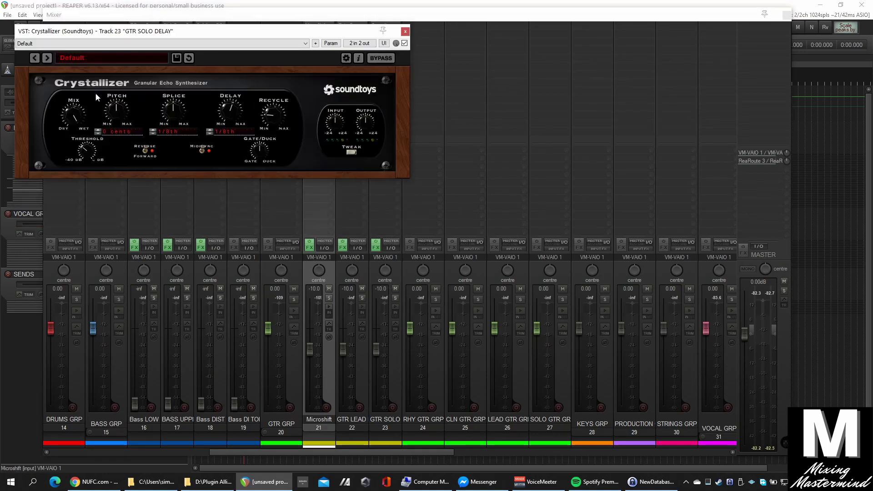
left_click(405, 30)
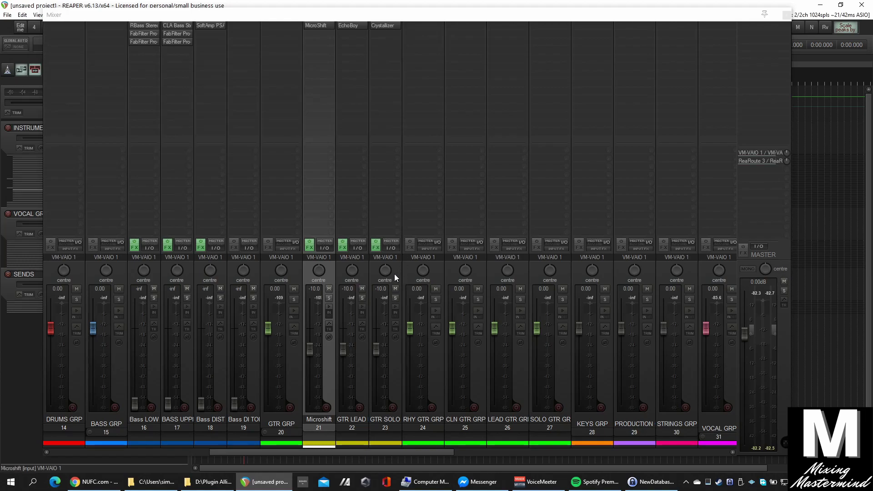
left_click(394, 273, "shift")
Move on to the vocal section and select the WHISPERS channel, then the VOCAL GRP folder channel
left_click_drag(380, 451, 437, 455)
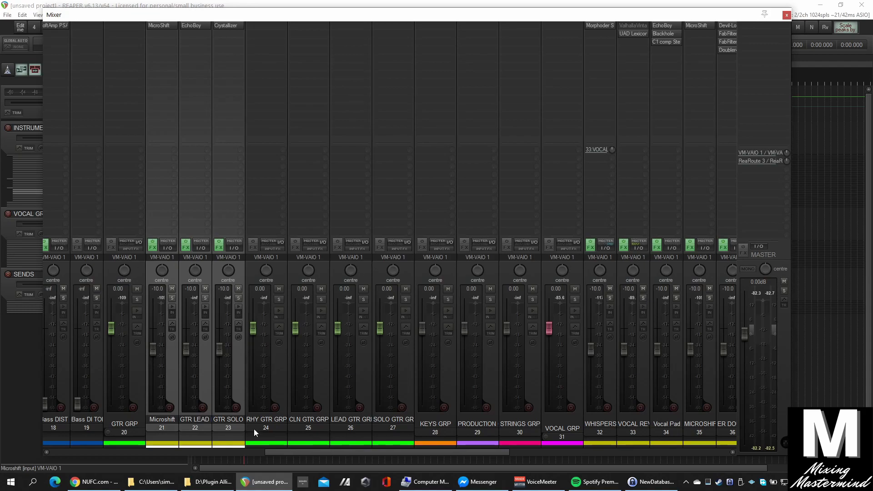
left_click_drag(320, 453, 420, 454)
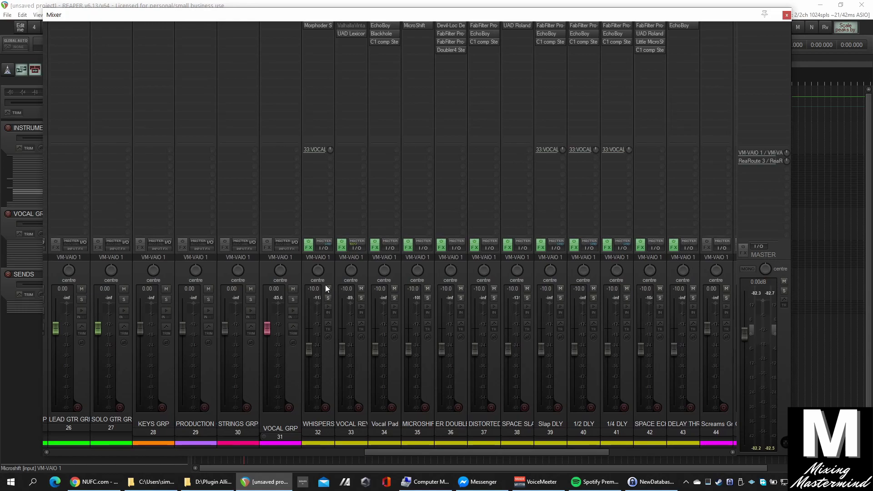
left_click(329, 273)
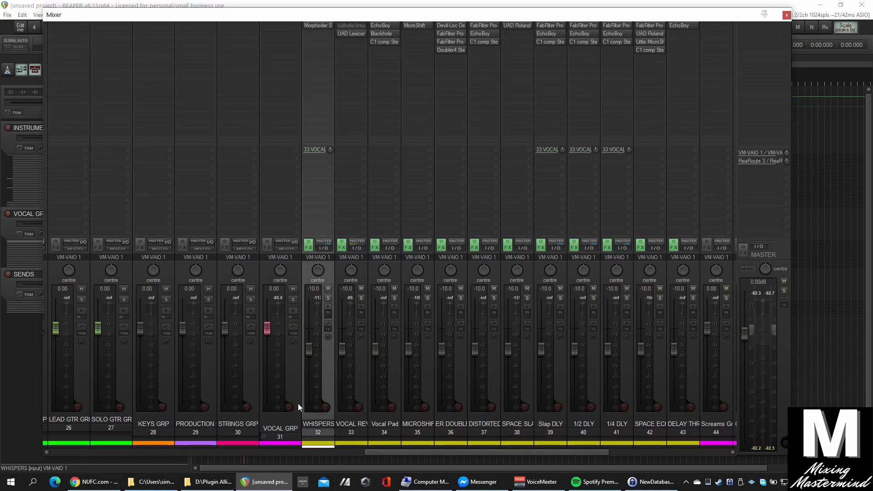
left_click(283, 403)
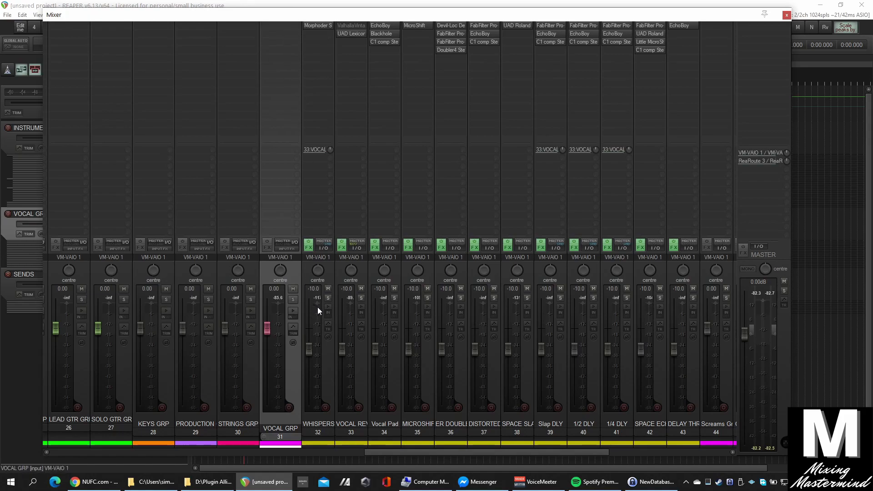
Select all vocal effect channels from WHISPERS through the delay throw channel together, then select WHISPERS alone
left_click(328, 271)
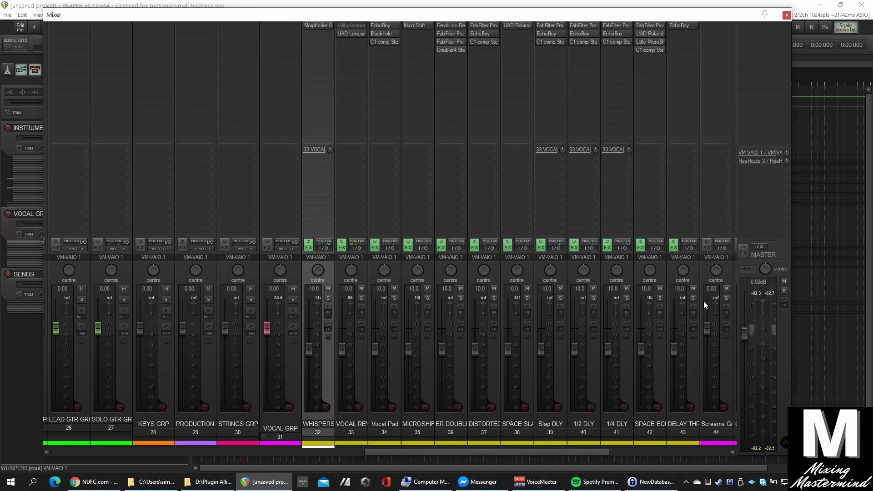
left_click(694, 271, "shift")
left_click_drag(539, 450, 558, 451)
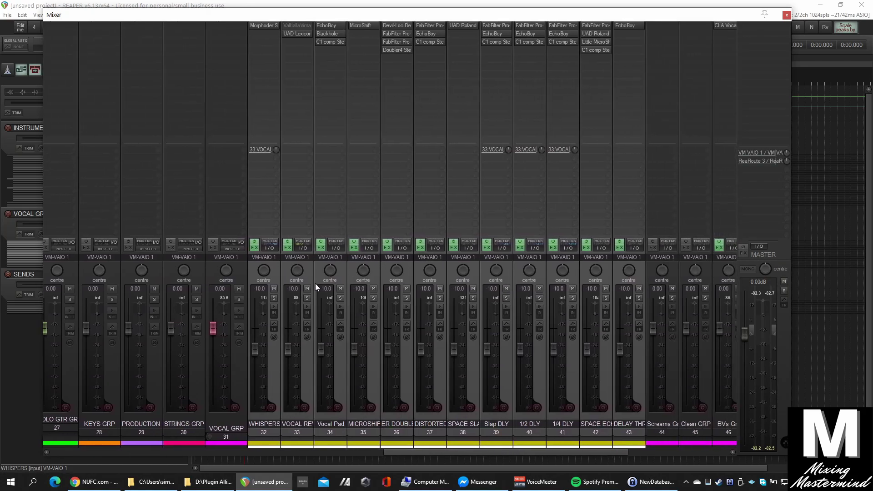
left_click(274, 270)
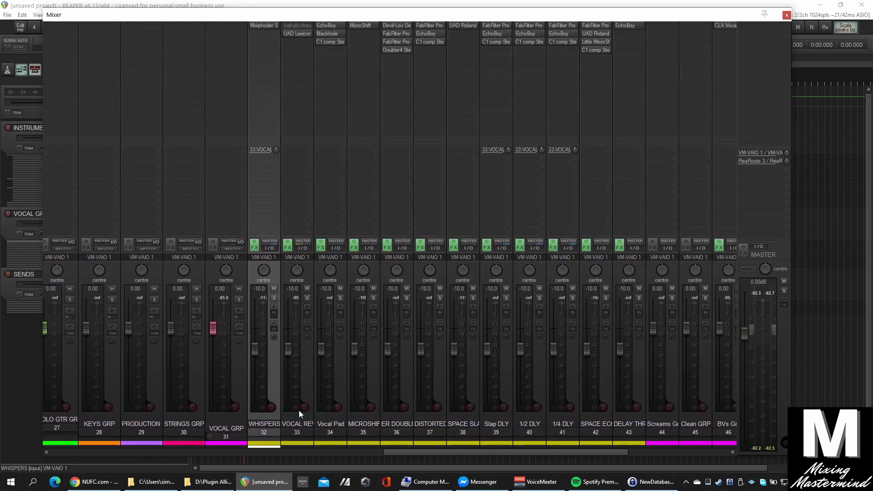
View the Morphoder plug-in on the WHISPERS channel and the UAD Lexicon 224 on the vocal reverb channel
left_click(267, 26)
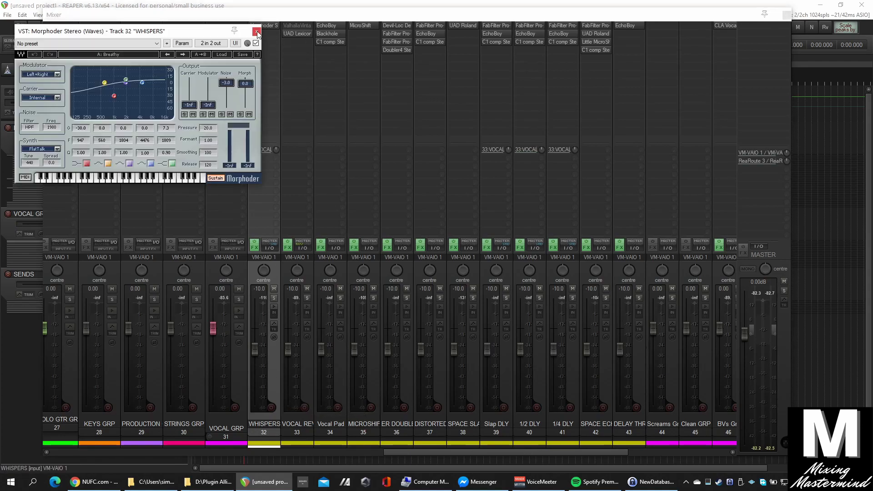
left_click(256, 32)
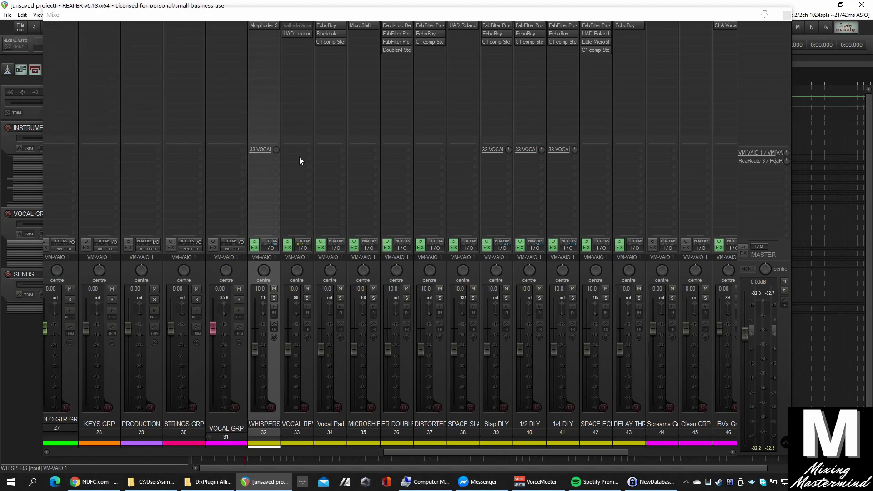
left_click(306, 274)
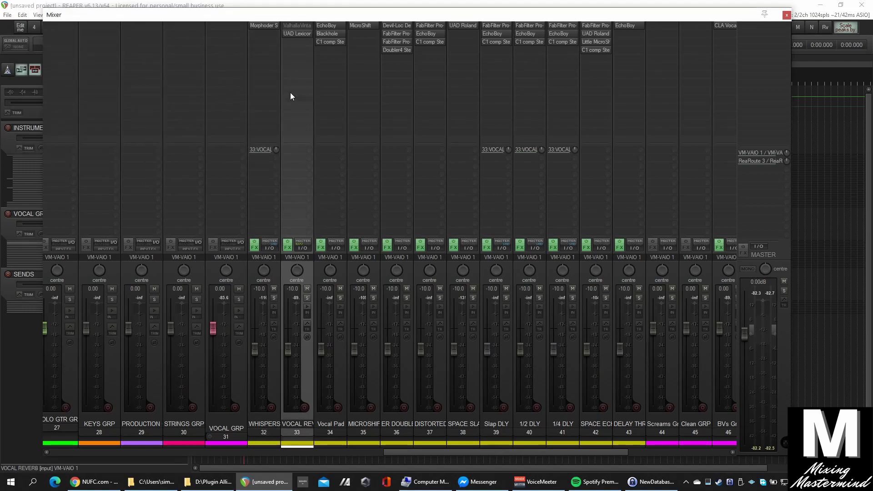
left_click(295, 34)
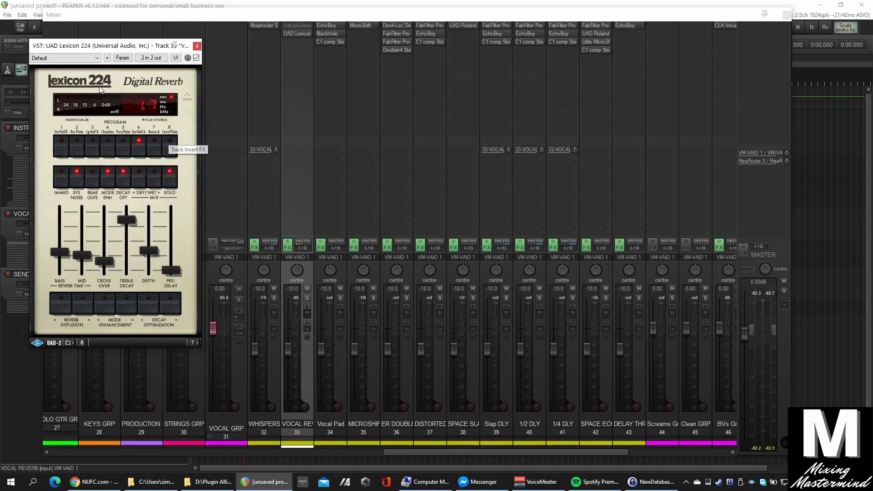
left_click(197, 45)
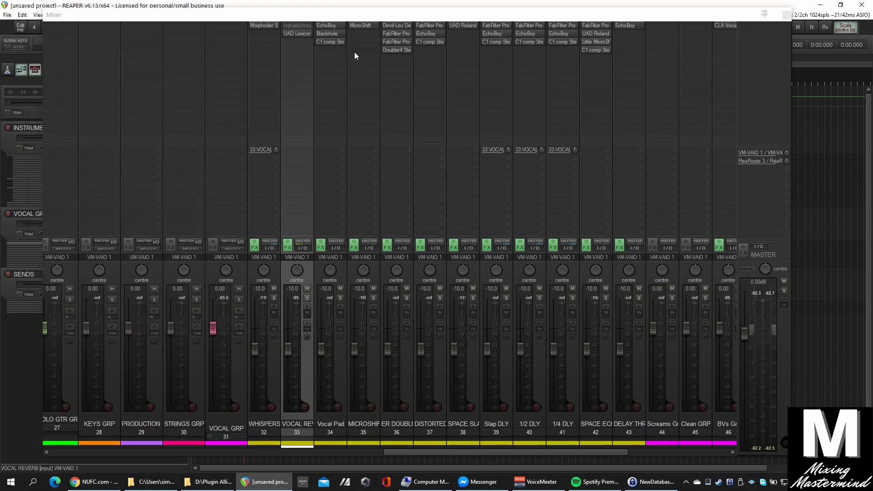
Select the Vocal Pad channel and view its EchoBoy and Blackhole plug-ins
left_click(342, 265)
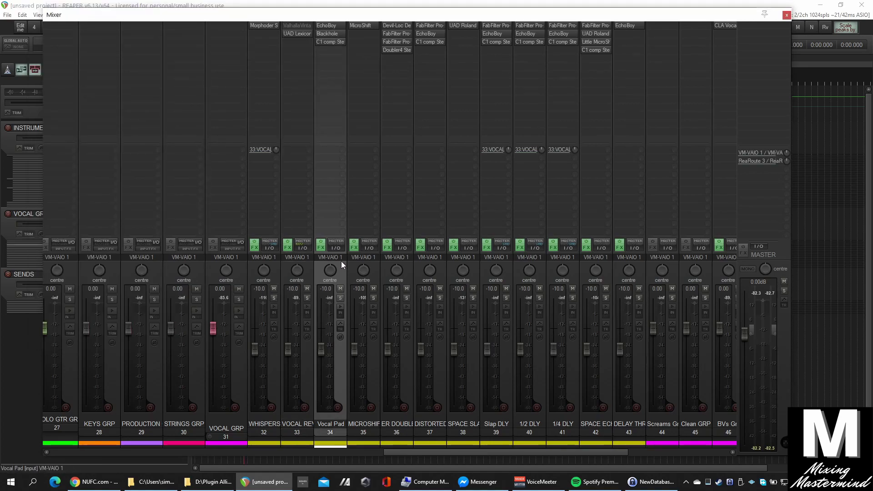
left_click(328, 25)
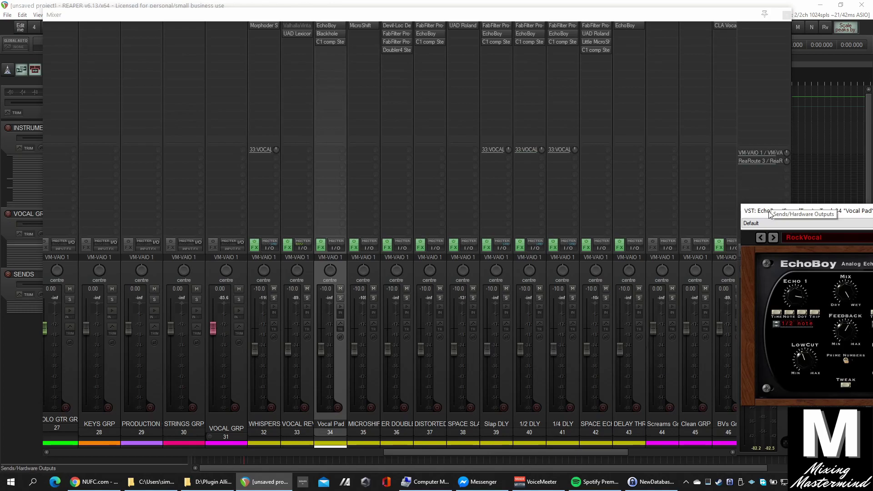
left_click_drag(769, 212, 259, 124)
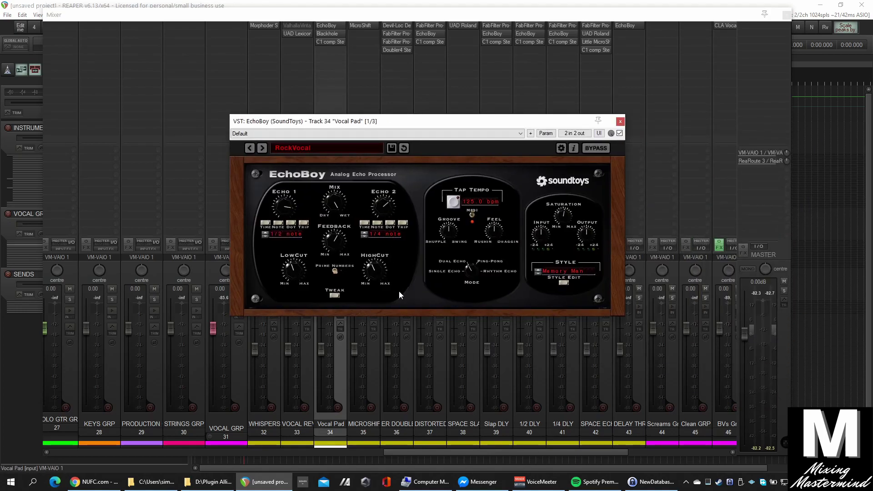
left_click(337, 36)
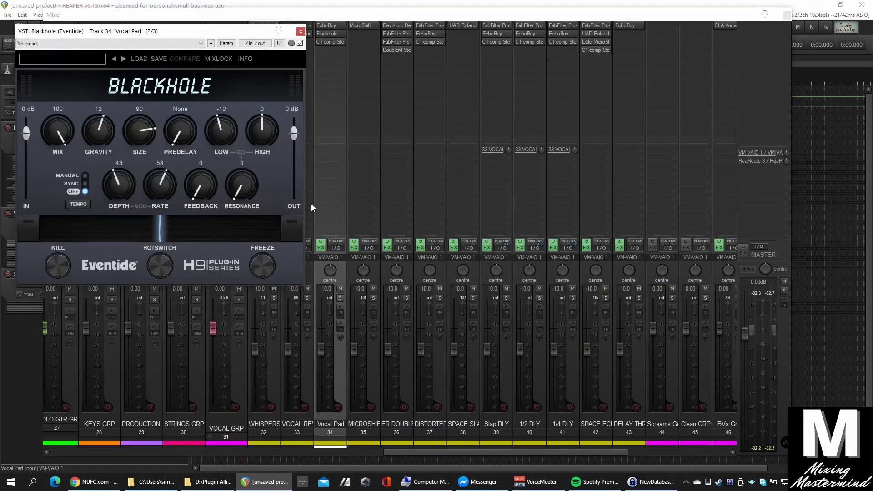
left_click(330, 34)
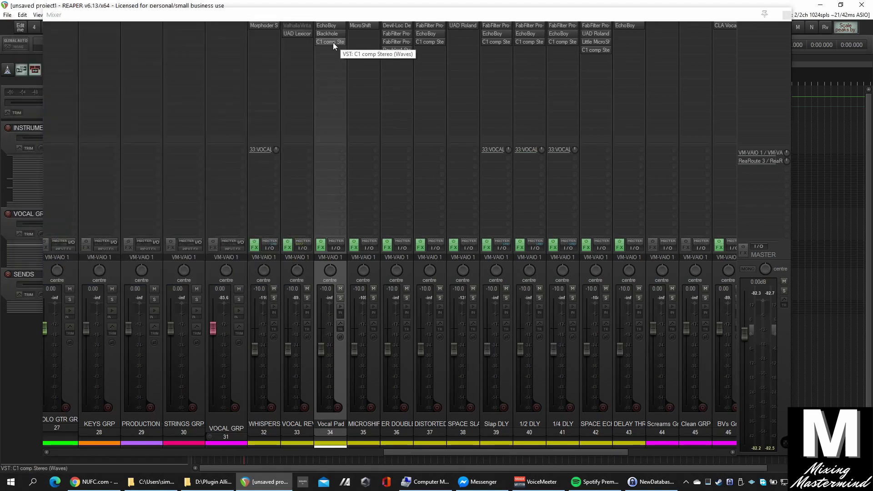
Select the vocal MICROSHIFT channel and view its MicroShift plug-in settings
left_click(375, 273)
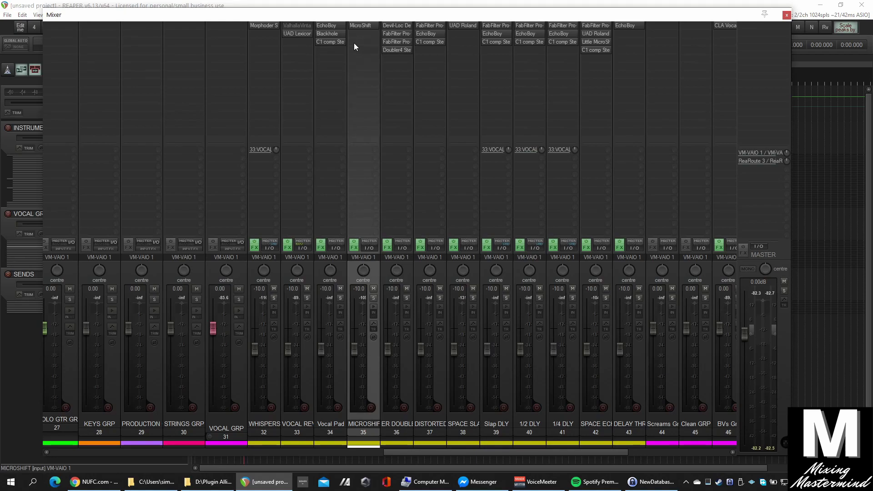
left_click(364, 26)
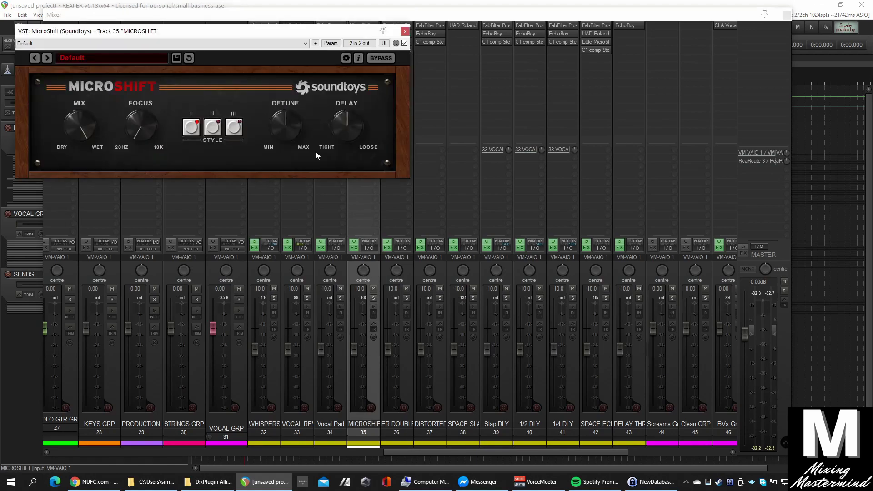
left_click(404, 32)
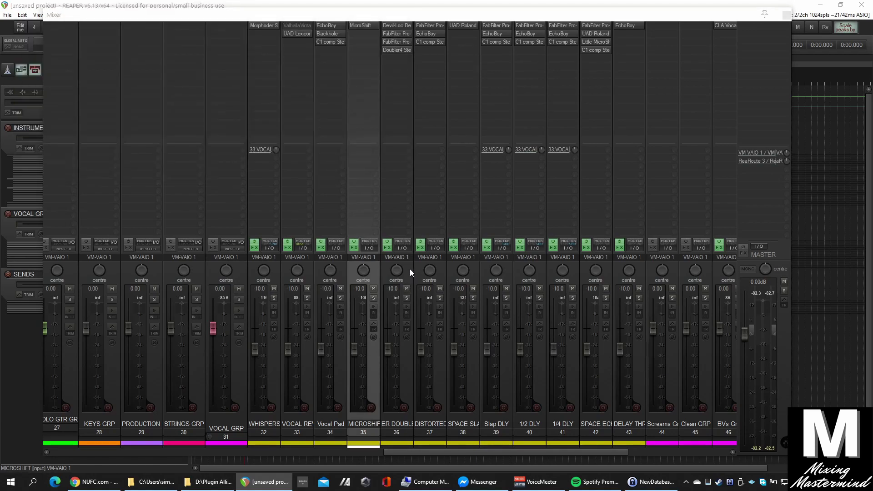
Select the ER DOUBLER channel and view its Doubler4, Devil-Loc Deluxe and second FabFilter Pro-Q 3 plug-ins
left_click(410, 268)
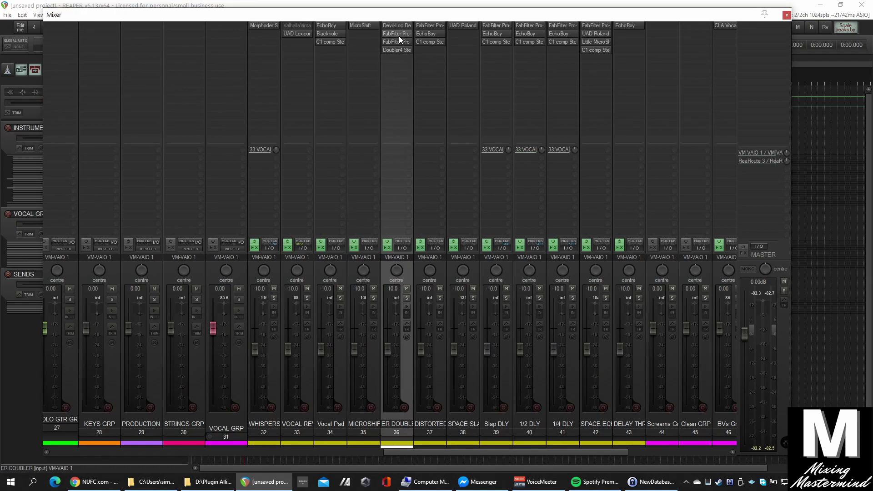
left_click(398, 50)
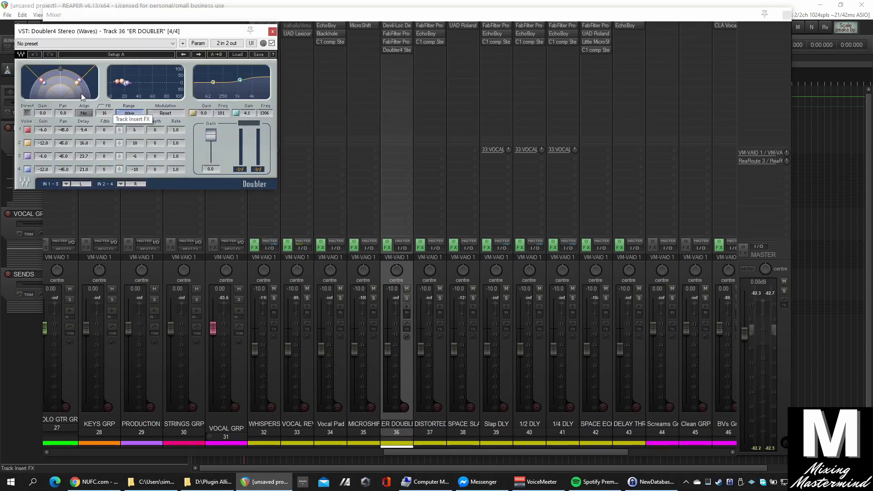
left_click(271, 32)
left_click(393, 26)
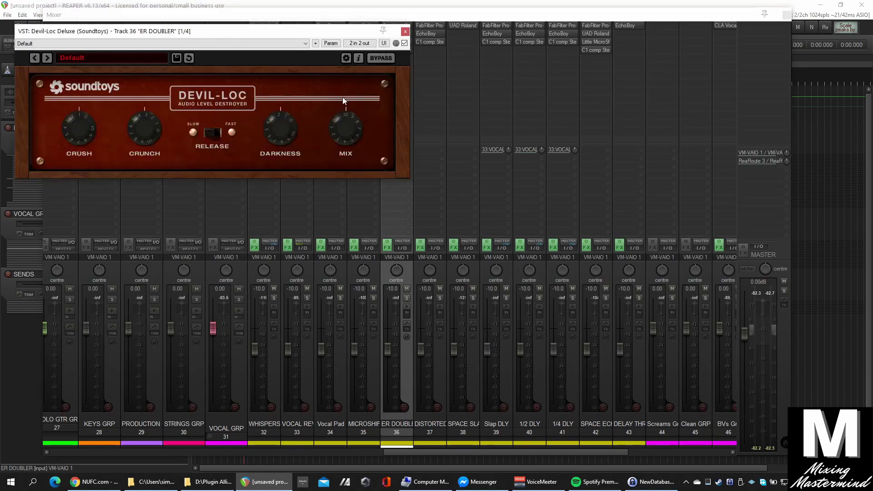
left_click(404, 32)
left_click(402, 35)
left_click(400, 42)
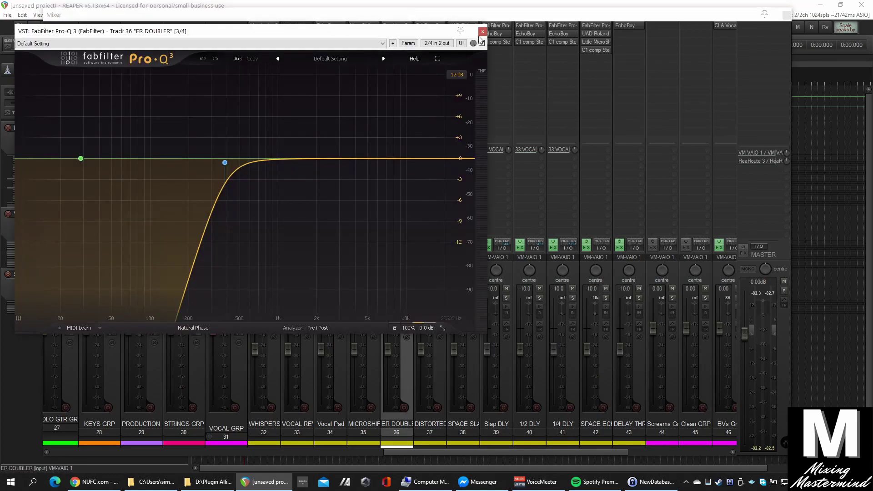
left_click(482, 33)
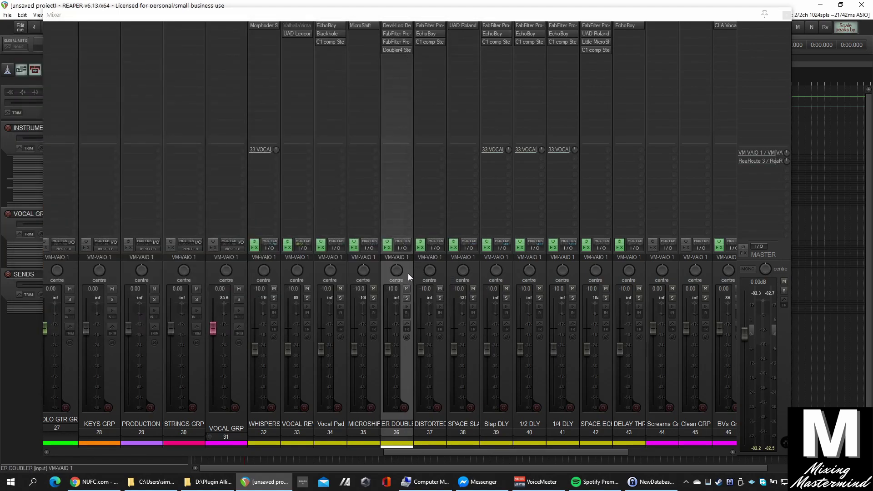
View EchoBoy on the DISTORTED DOUBLER channel and the UAD Roland RE-201 on the SPACE SLAP channel
left_click(444, 275)
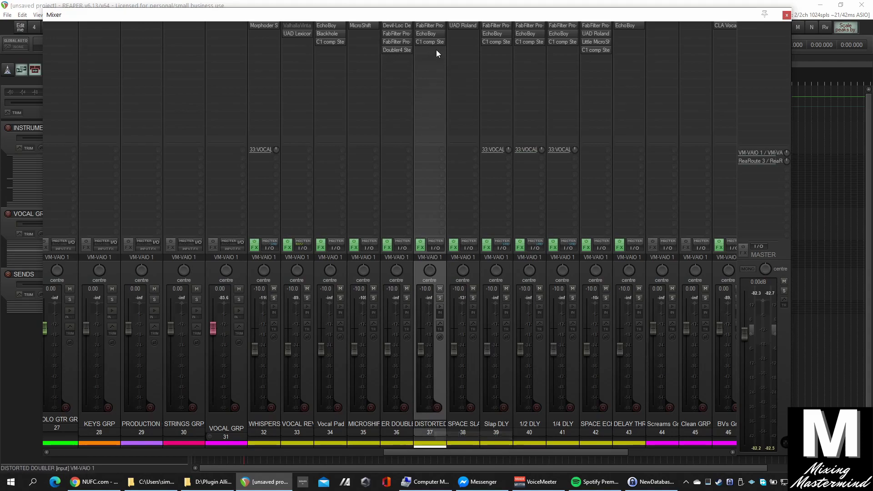
left_click(430, 34)
left_click_drag(769, 240, 340, 133)
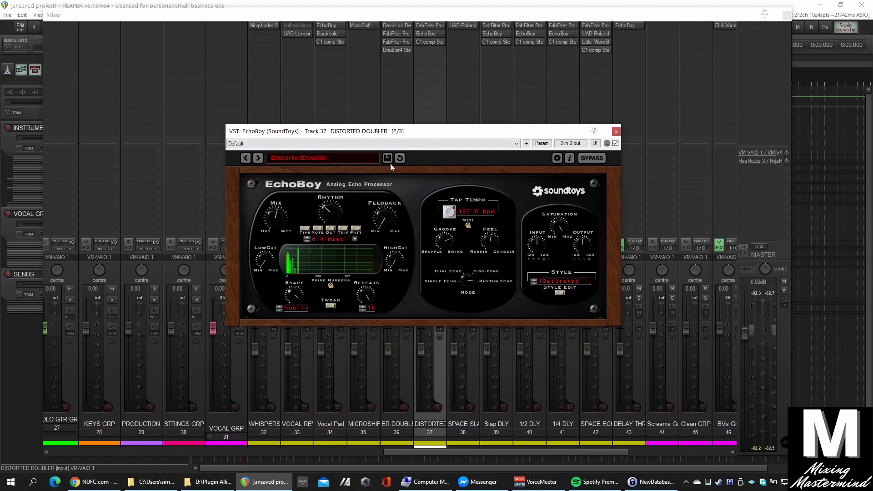
left_click(616, 131)
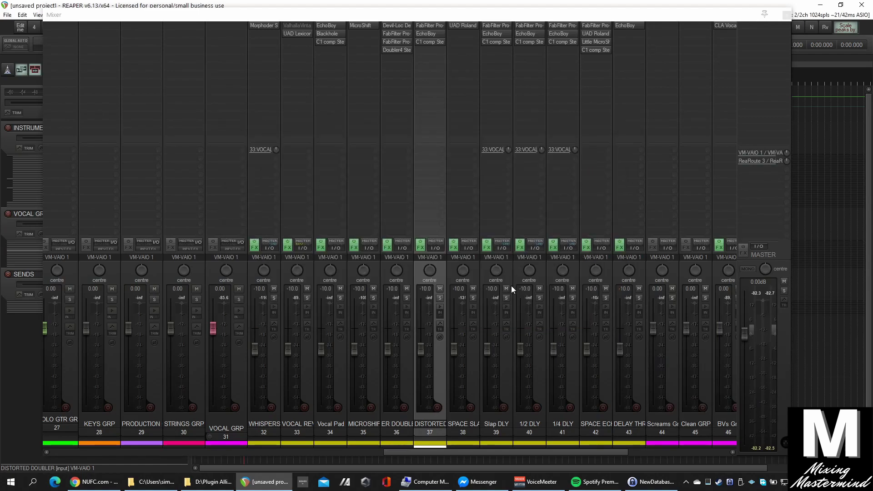
left_click(472, 273)
left_click(462, 26)
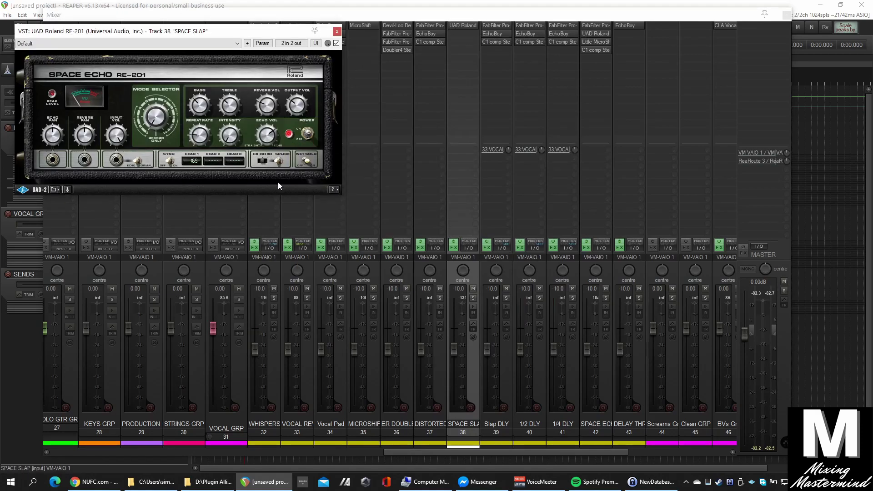
left_click(337, 31)
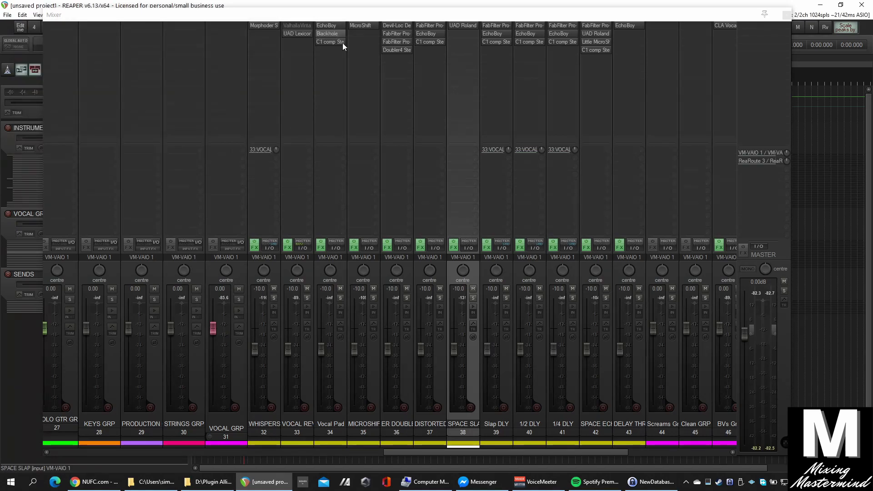
Select the Slap DLY channel and view its EchoBoy settings
left_click(511, 273)
left_click_drag(467, 454, 495, 453)
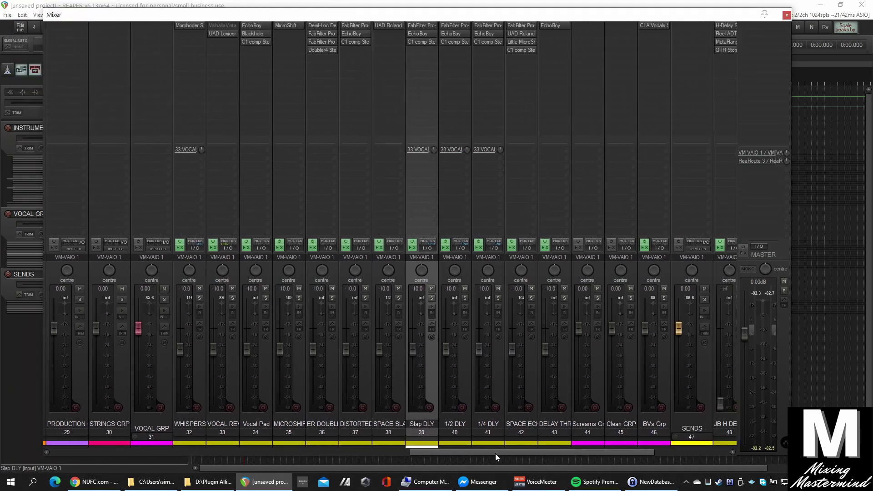
left_click(425, 33)
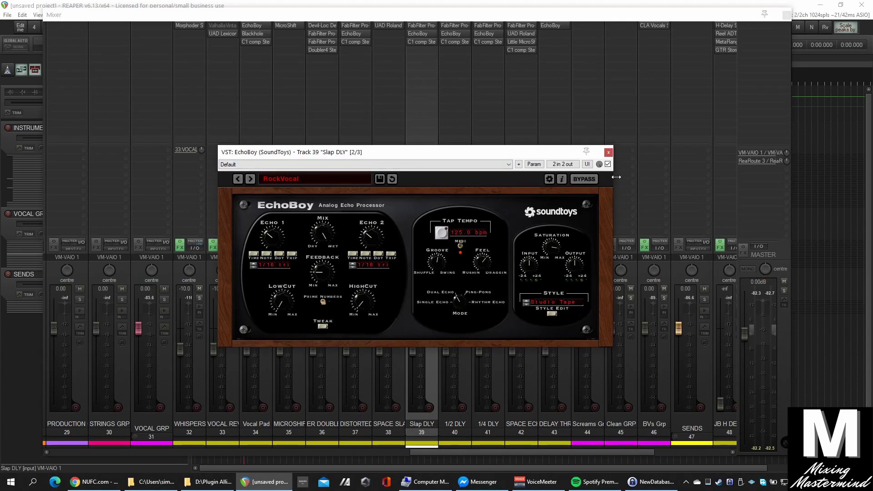
left_click(608, 152)
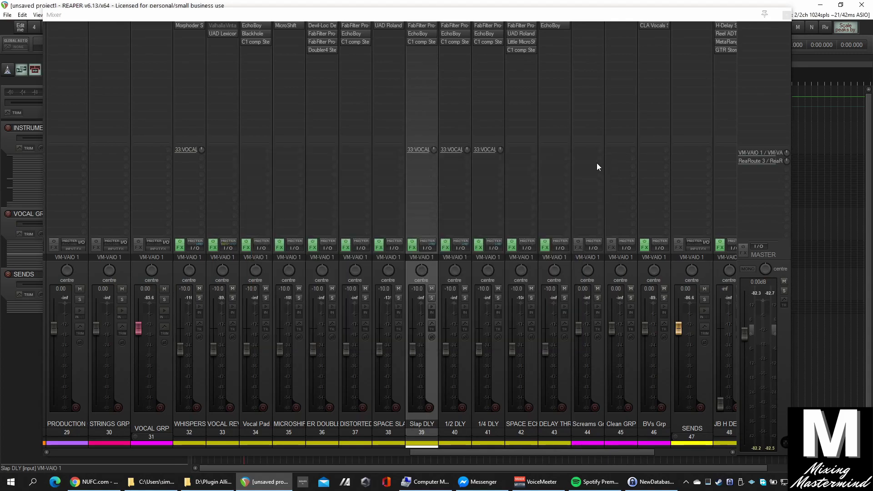
Select the 1/2 DLY channel and view its EchoBoy settings, followed by those of EchoBoy on 1/4 DLY
left_click(467, 388)
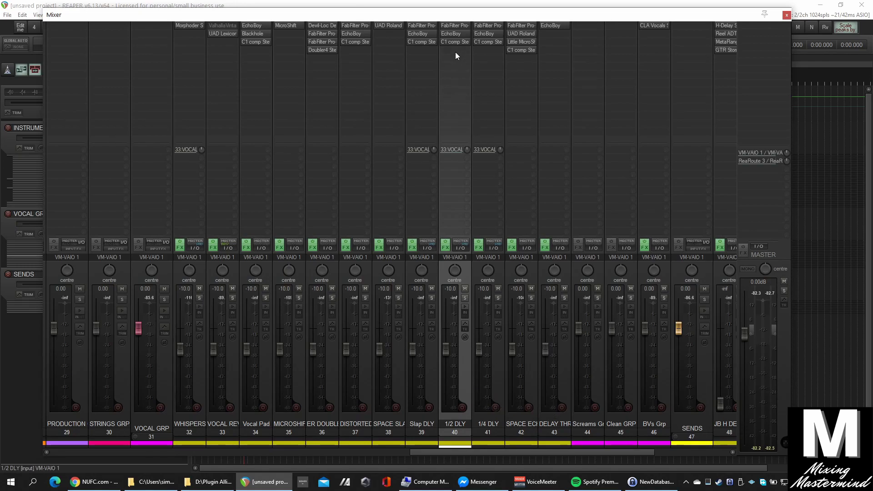
left_click(459, 32)
left_click(459, 30)
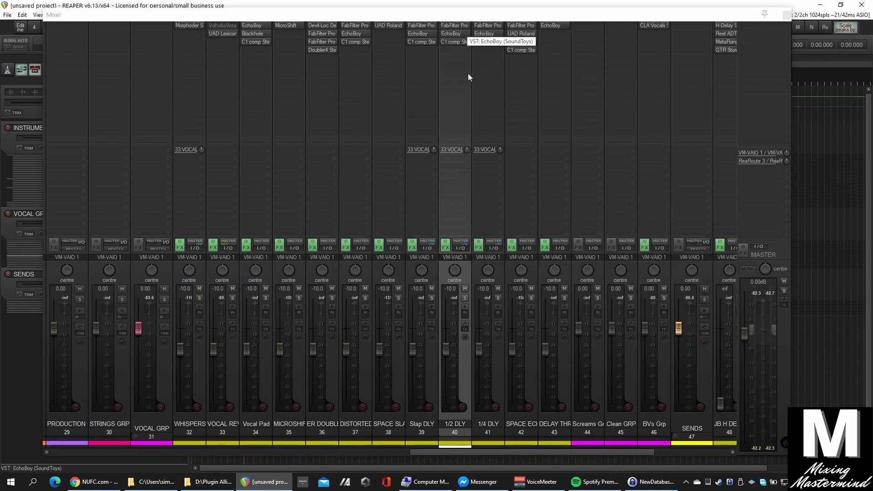
left_click(452, 35)
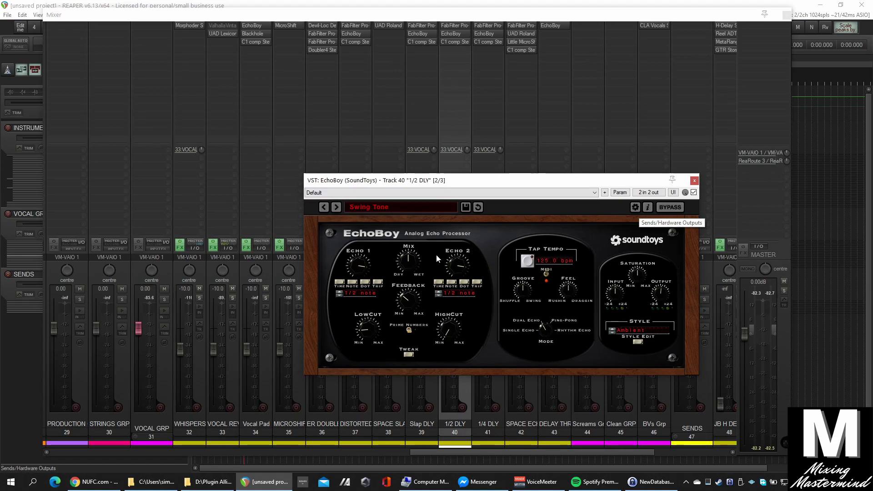
left_click(694, 181)
left_click(493, 33)
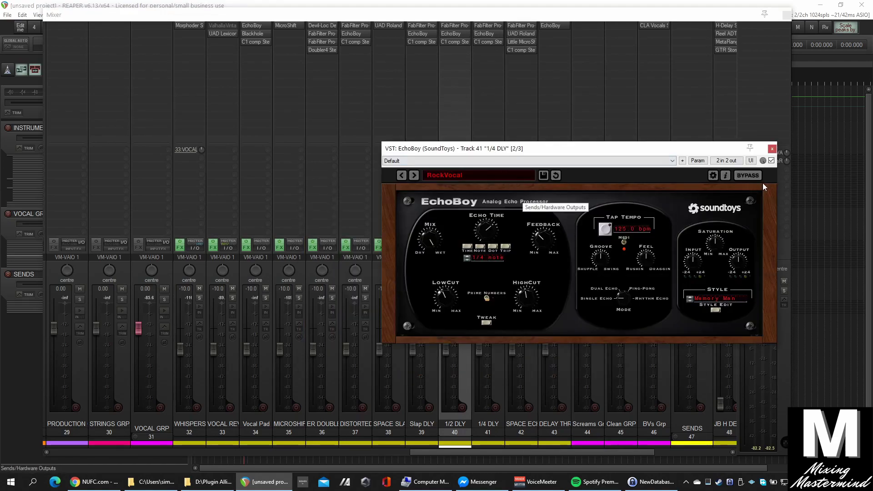
left_click(772, 149)
View the UAD Roland RE-201 on SPACE ECHO and EchoBoy on DELAY THROW, and select the DELAY THROW channel
left_click(531, 272)
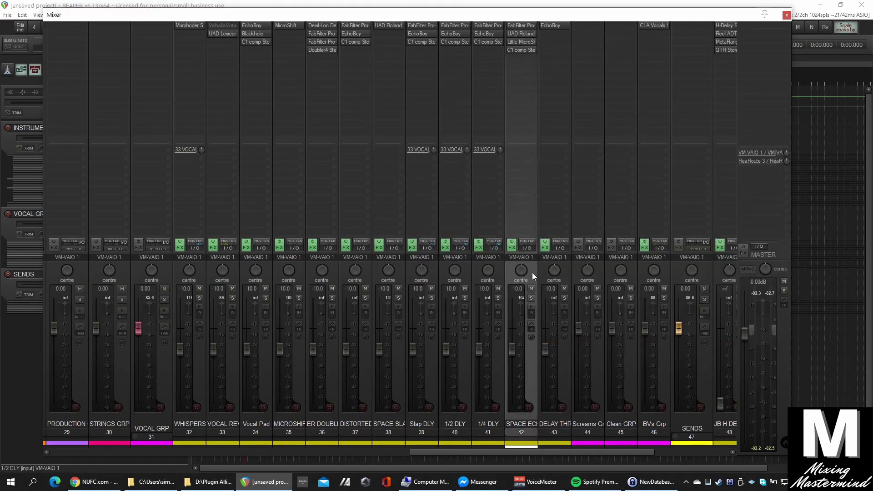
left_click(520, 35)
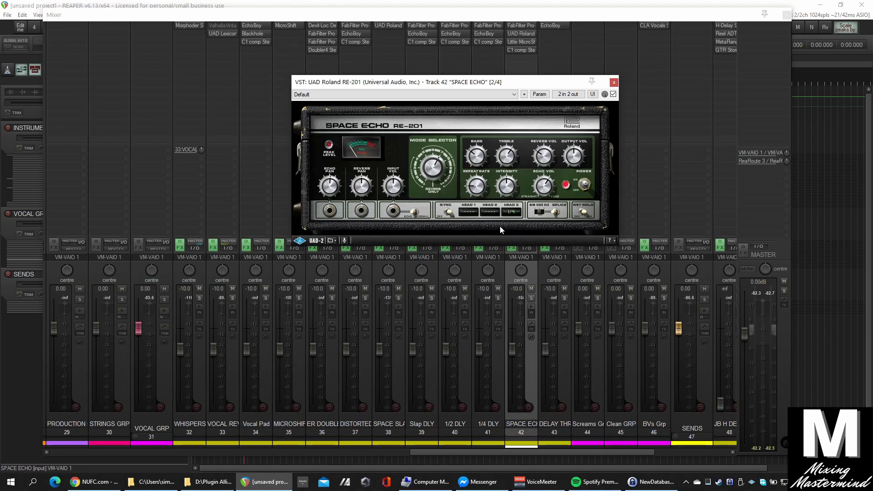
left_click(613, 83)
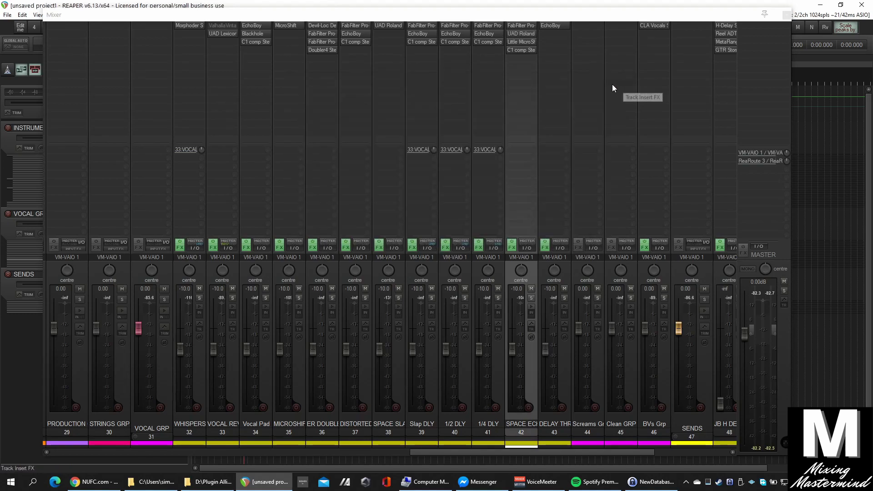
left_click(550, 26)
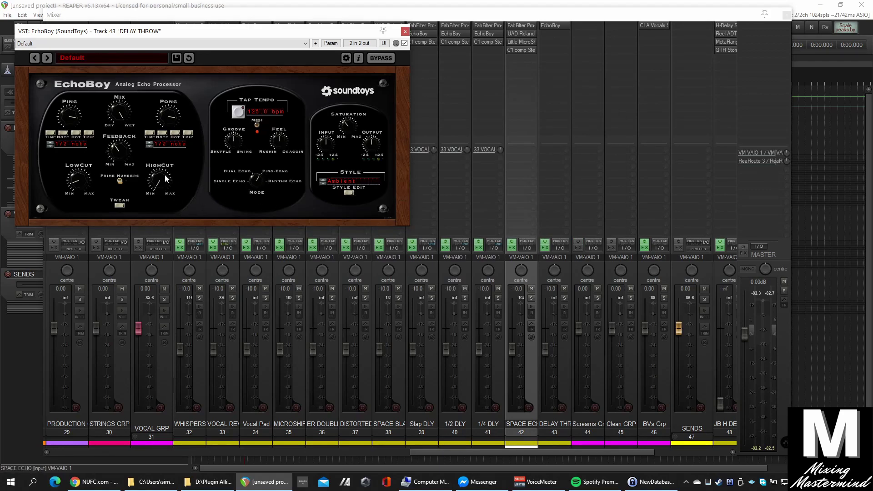
left_click(404, 31)
left_click(565, 391)
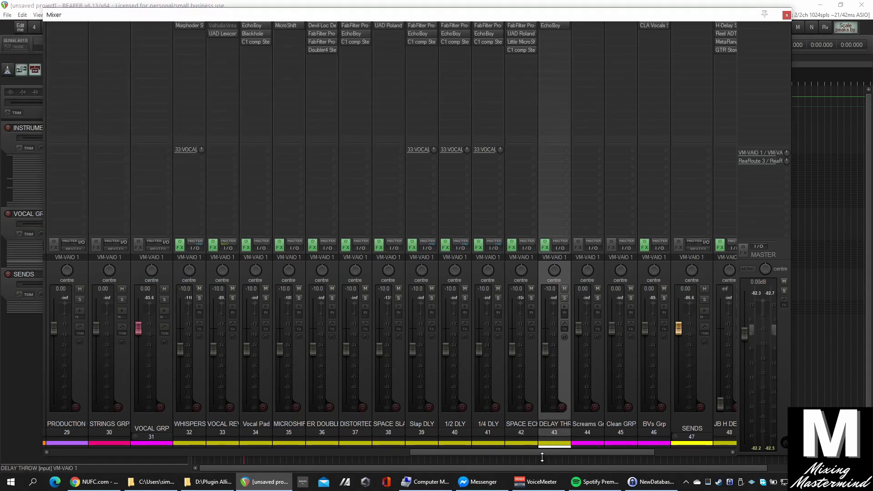
View the CLA Vocals settings on the BVs Grp channel and select the SENDS channel
left_click_drag(413, 452, 514, 456)
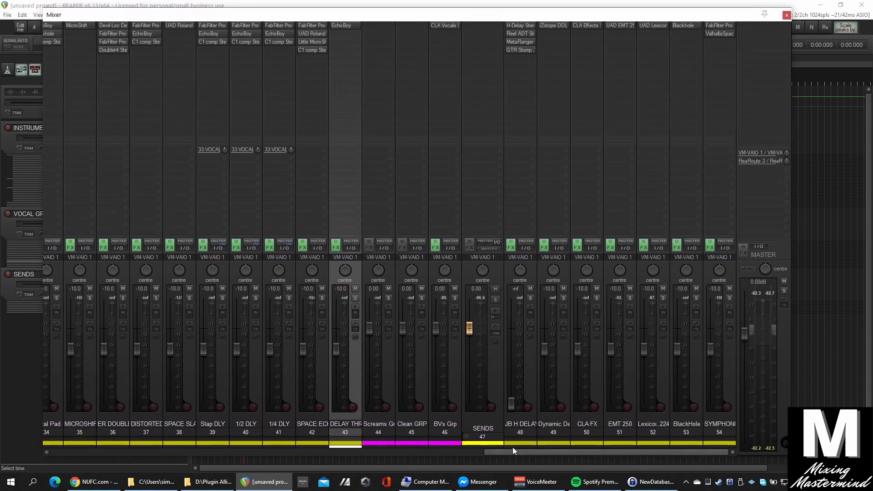
left_click(454, 272)
left_click(448, 26)
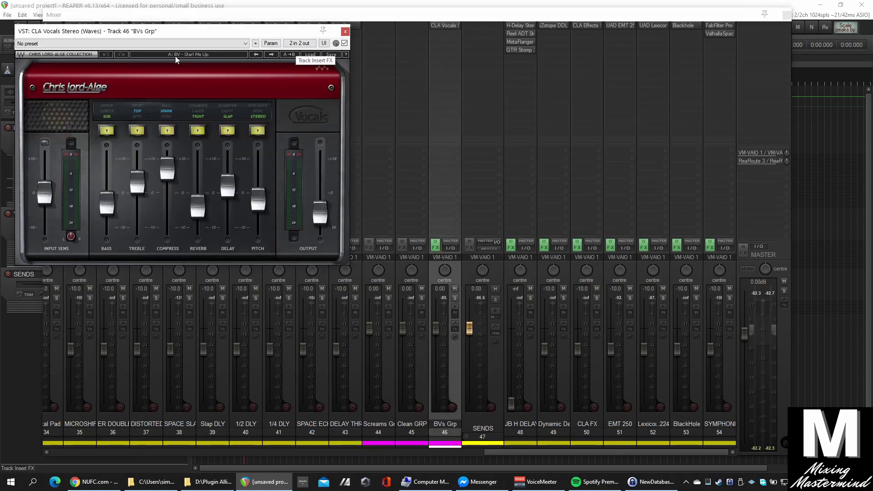
left_click(345, 32)
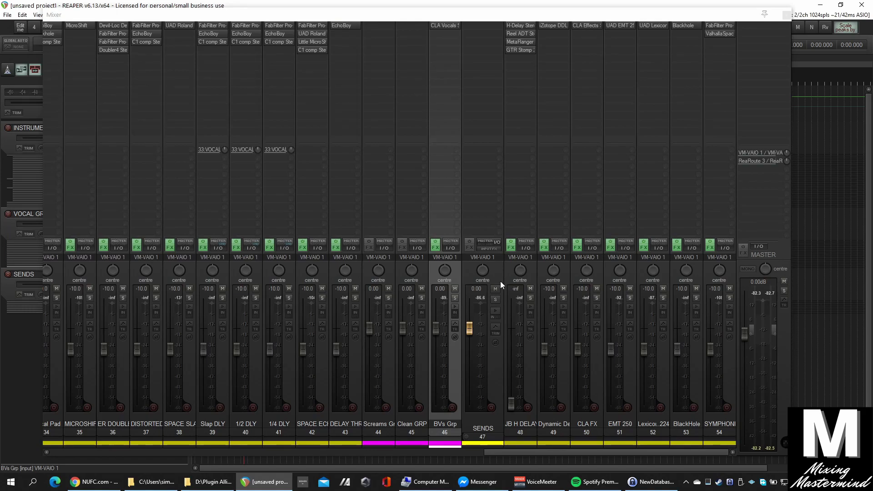
left_click(503, 453)
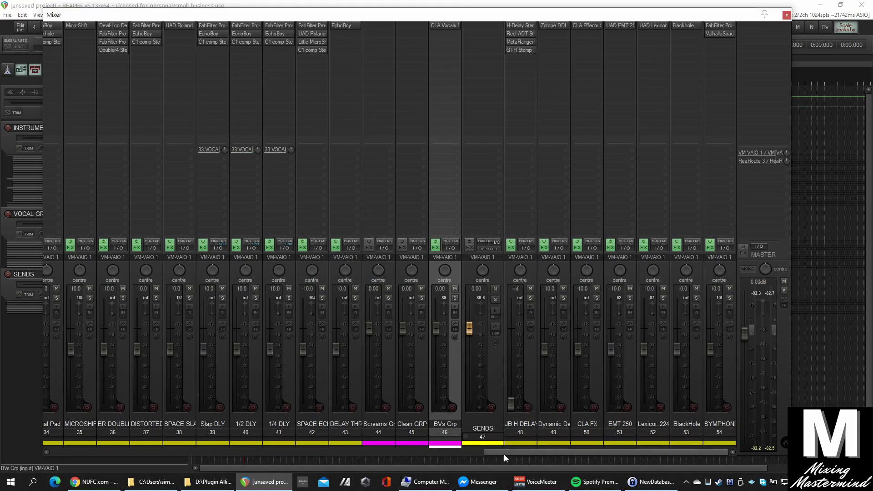
left_click(499, 365)
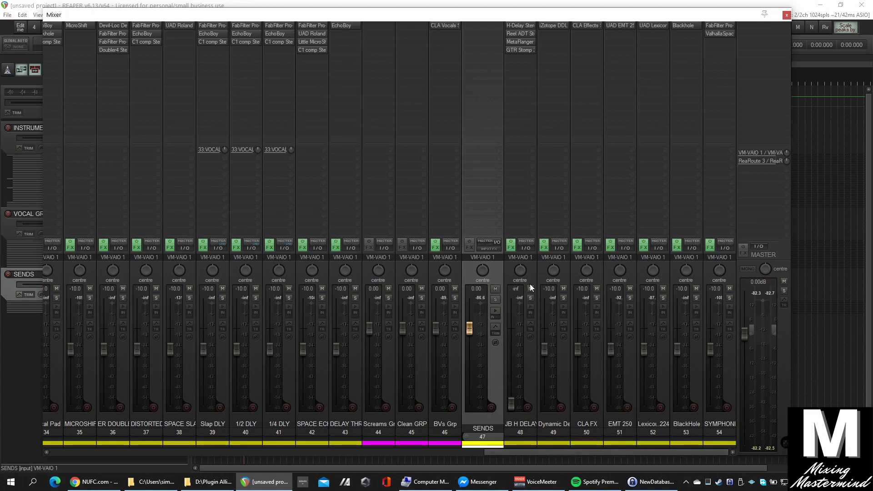
Select the JB H DELAY channel and view its H-Delay, Reel ADT, MetaFlanger and GTR Stomp 2 plug-ins in turn
left_click(523, 334)
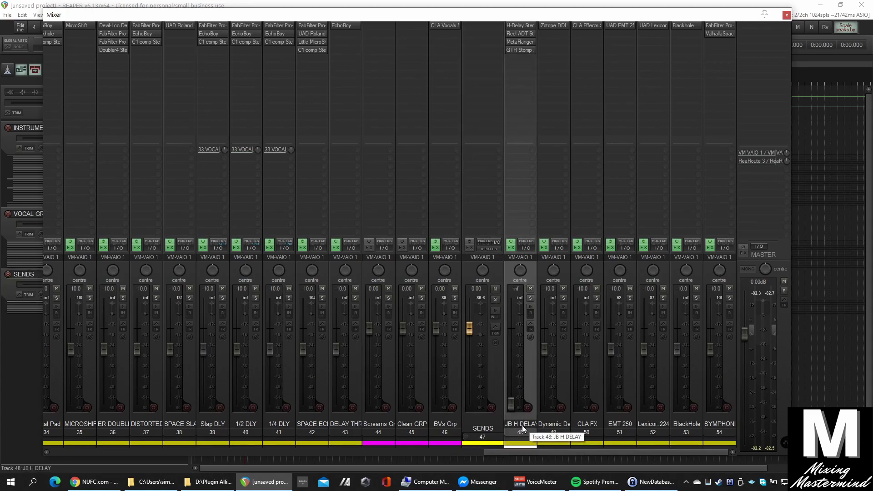
left_click(521, 25)
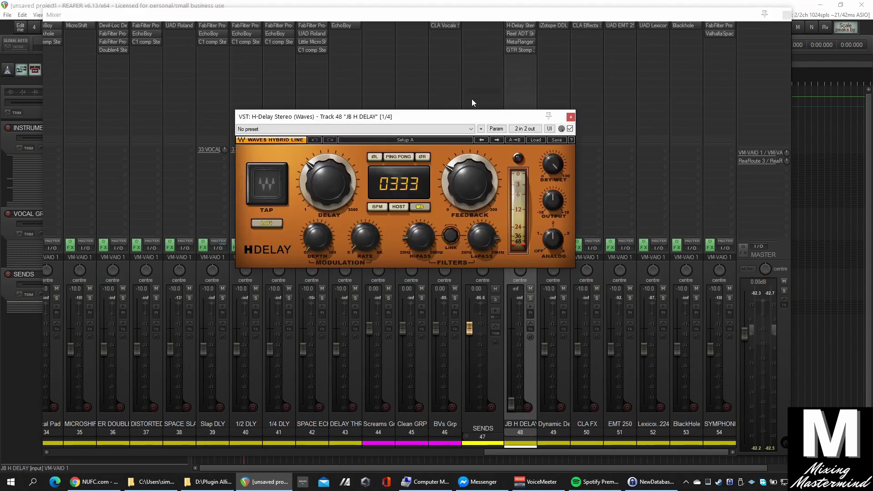
left_click(524, 34)
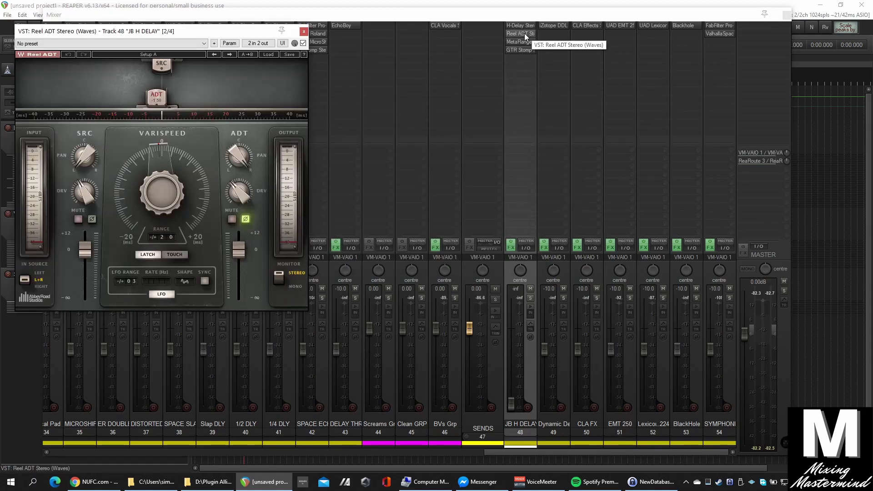
left_click(526, 42)
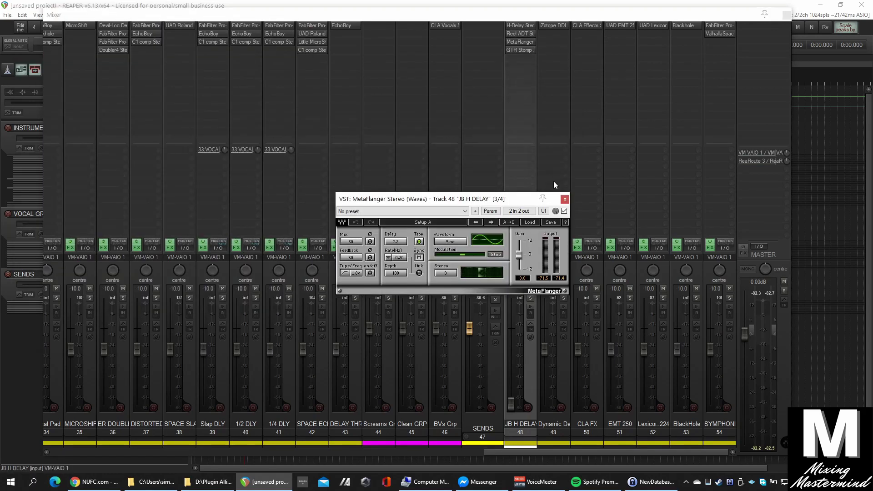
left_click(527, 51)
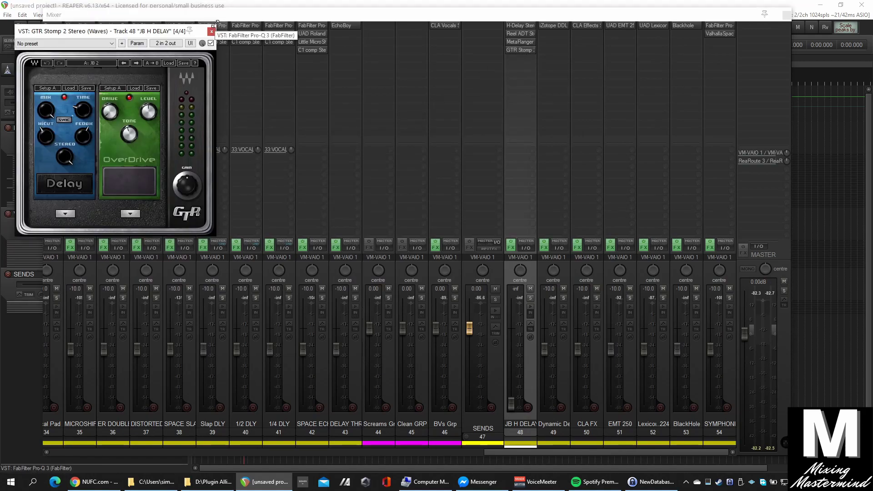
left_click(211, 31)
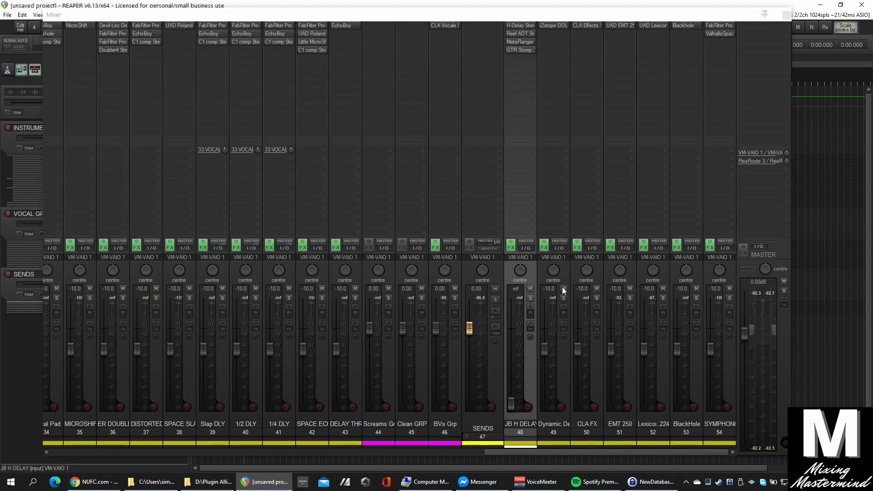
Select the Dynamic Delay channel and slightly lower the threshold slider in its iZotope DDLY plug-in
left_click(565, 409)
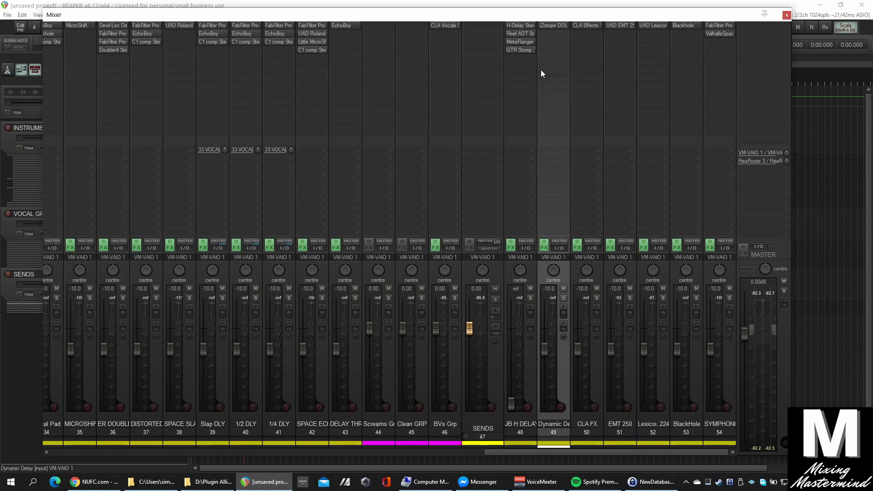
left_click(557, 25)
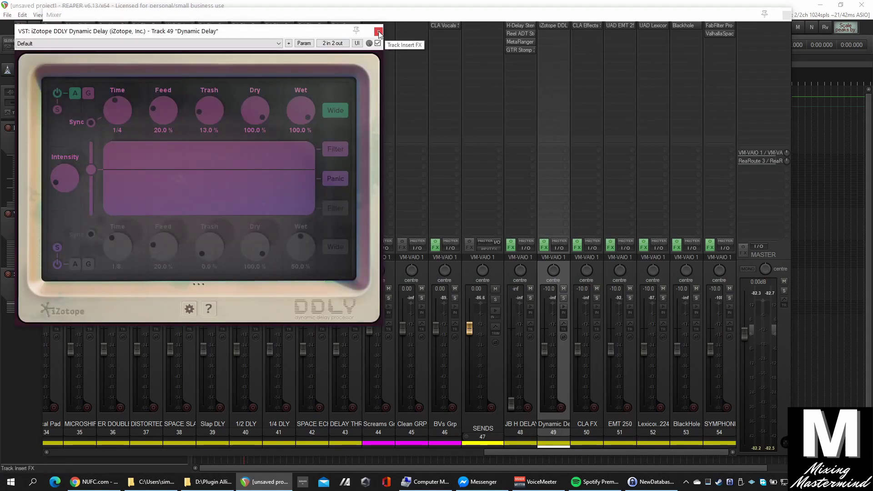
left_click_drag(91, 170, 90, 176)
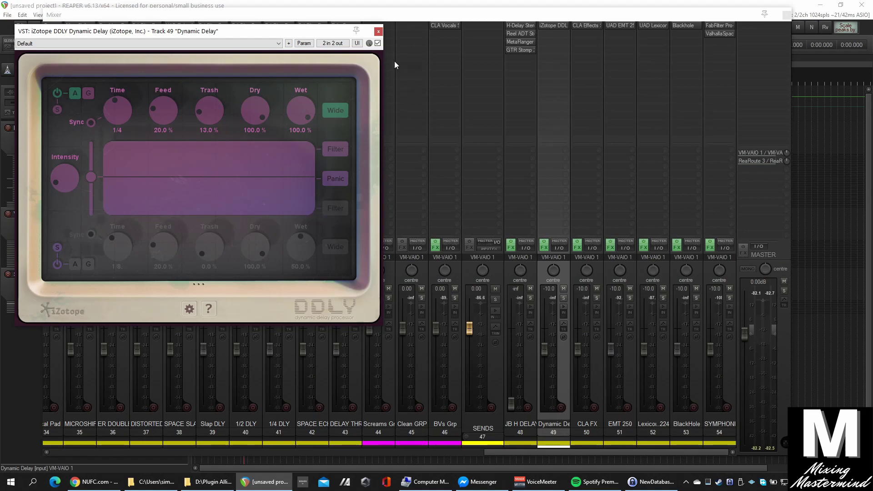
left_click(378, 31)
View CLA Effects on the CLA FX channel, followed by UAD EMT 250 on the EMT 250 channel
left_click(585, 25)
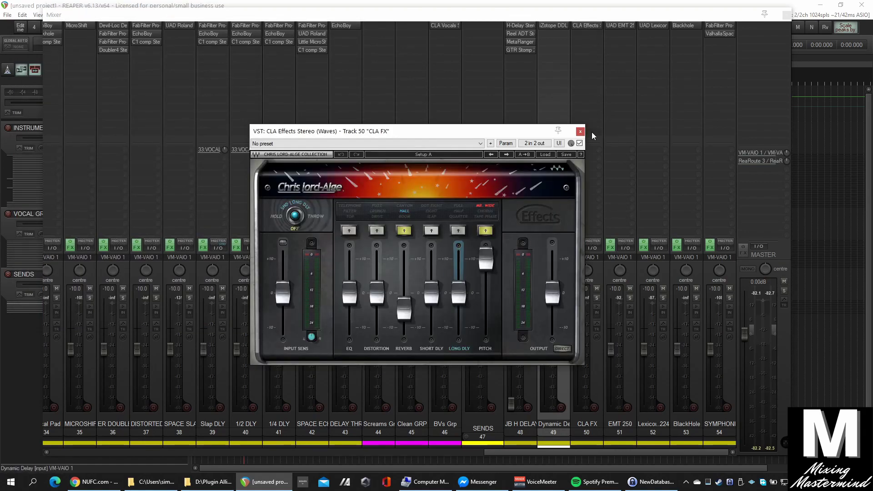
left_click(583, 134)
left_click(620, 26)
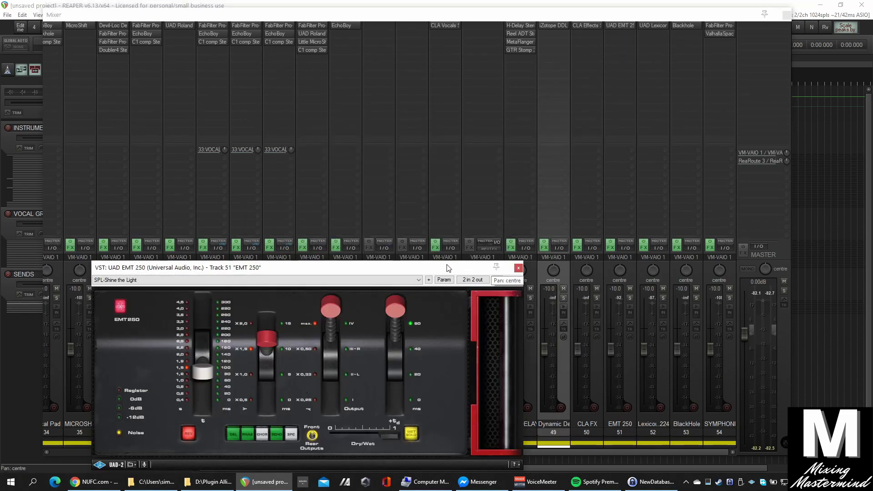
left_click_drag(495, 271, 529, 140)
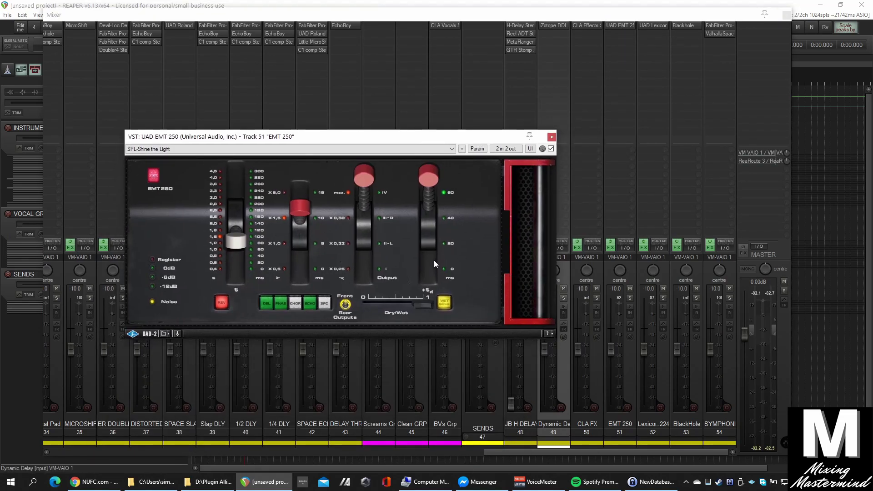
left_click(551, 136)
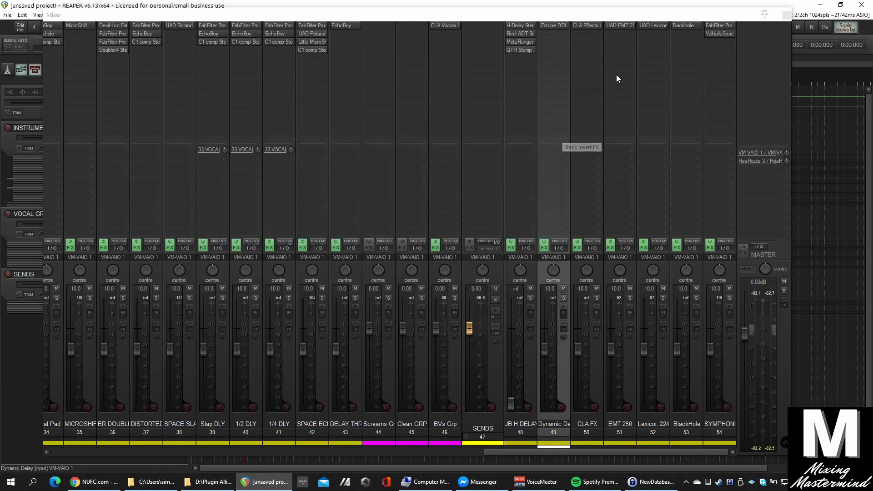
View the UAD Lexicon 224 settings on its send channel and Eventide Blackhole on the BlackHole channel
left_click(657, 25)
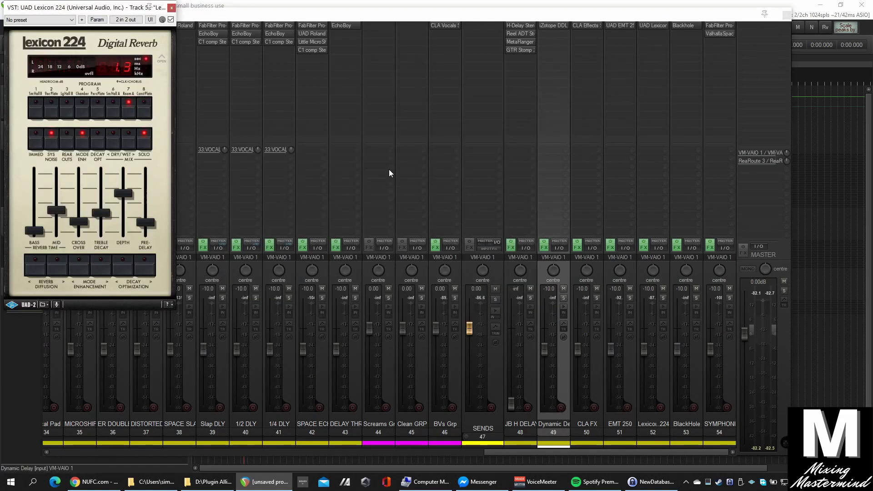
left_click(172, 8)
left_click(686, 26)
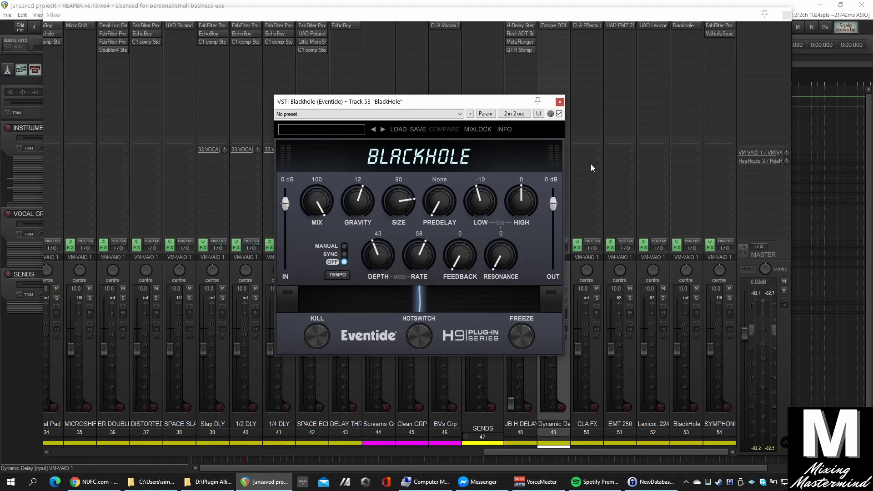
left_click(560, 102)
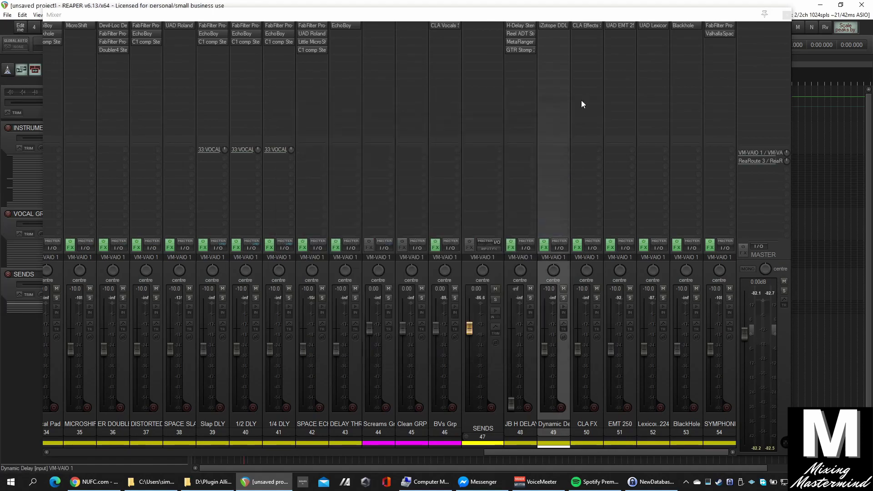
Select the SYMPHONIC channel, view its ValhallaSpaceModulator settings, and return to the first channels of the mixer
left_click(732, 388)
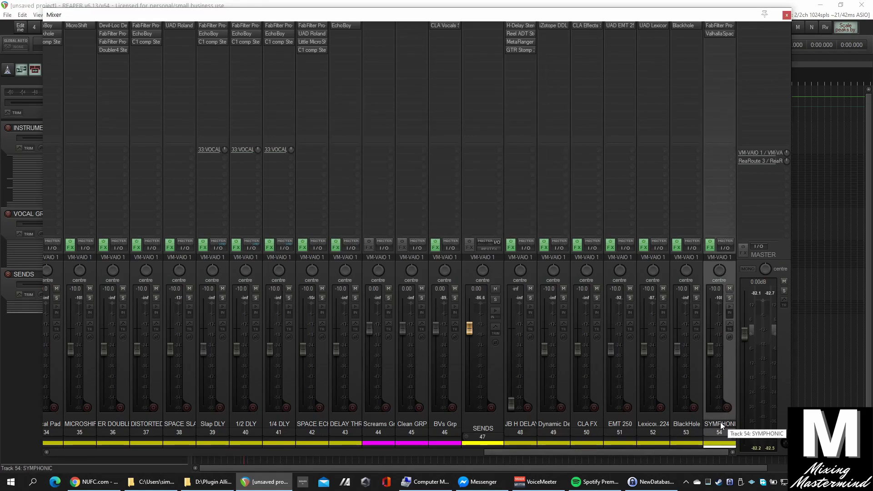
left_click(717, 31)
left_click_drag(96, 29, 358, 87)
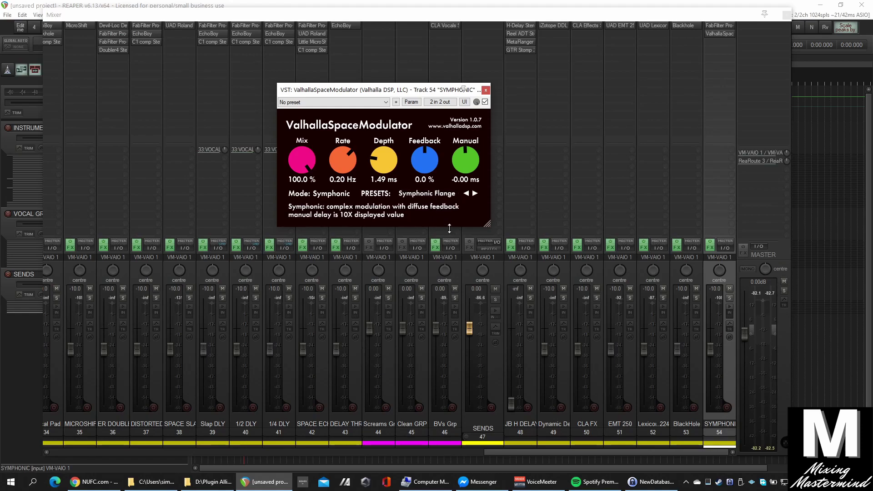
left_click(486, 90)
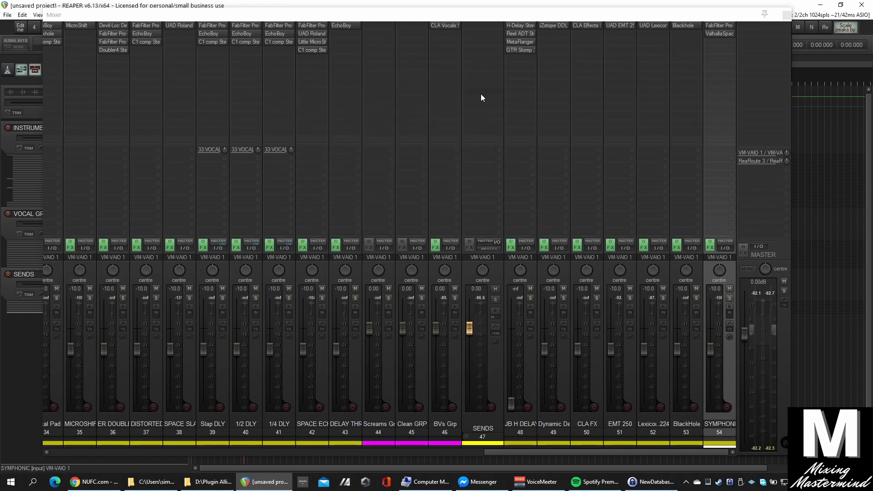
left_click(667, 452)
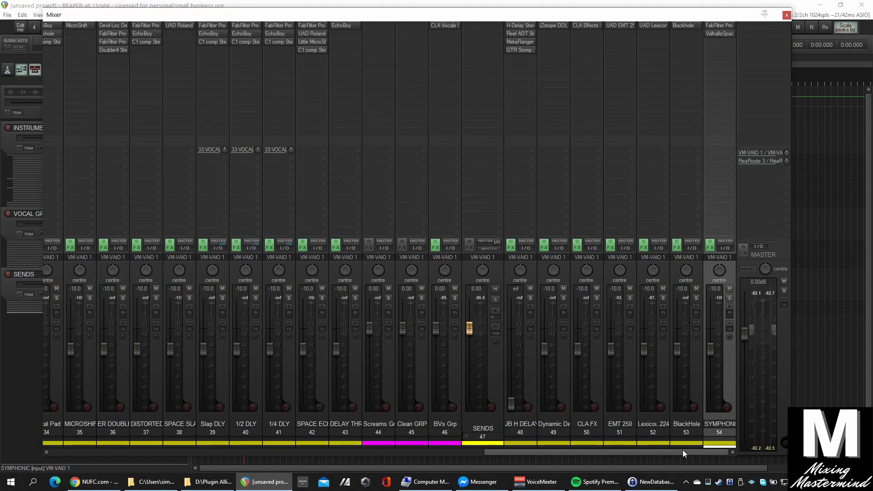
left_click_drag(682, 449, 130, 448)
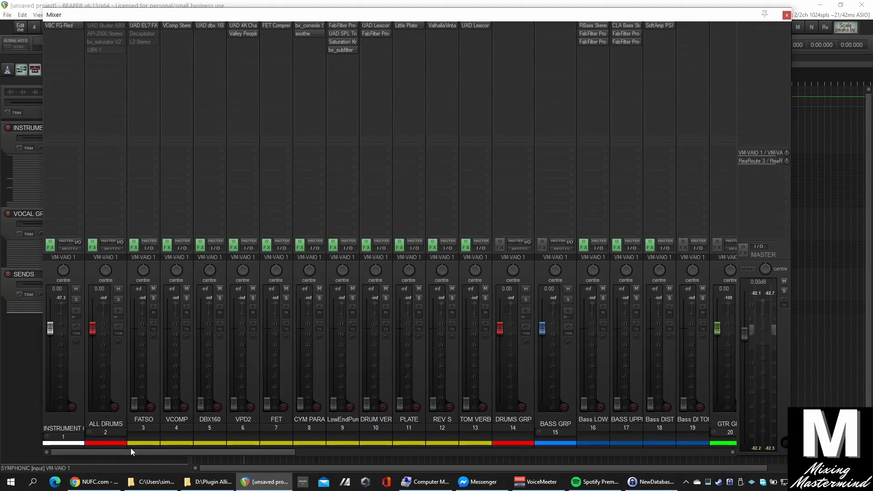